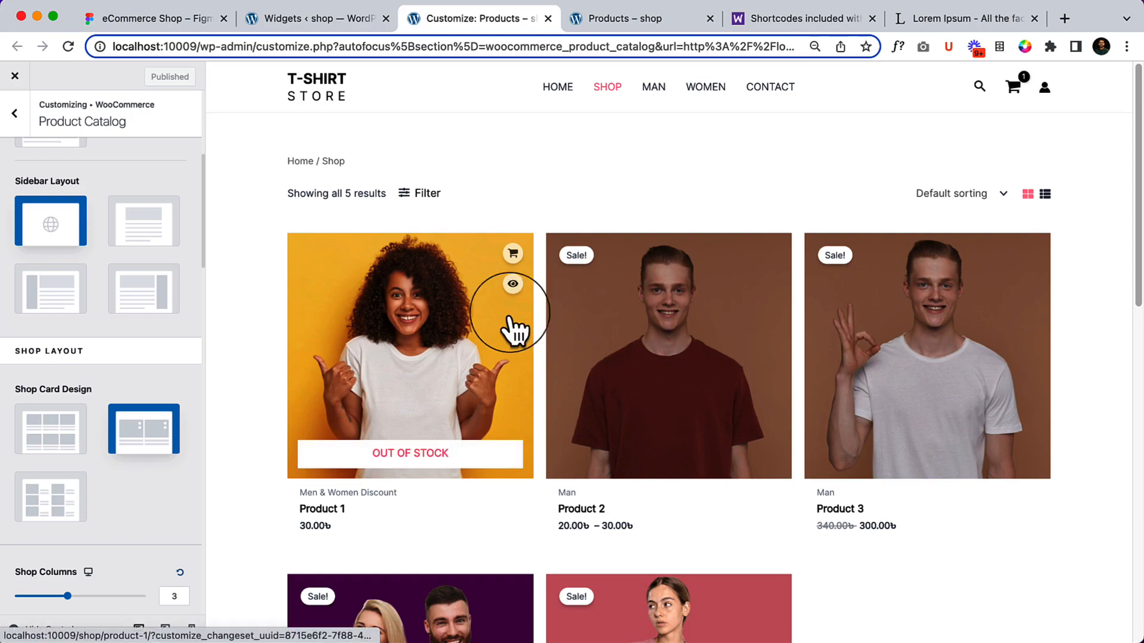
Compare the shop page preview in the customizer with the Shop Page mockup in the Figma file
scroll(542, 372, "down", 7)
scroll(417, 346, "up", 7)
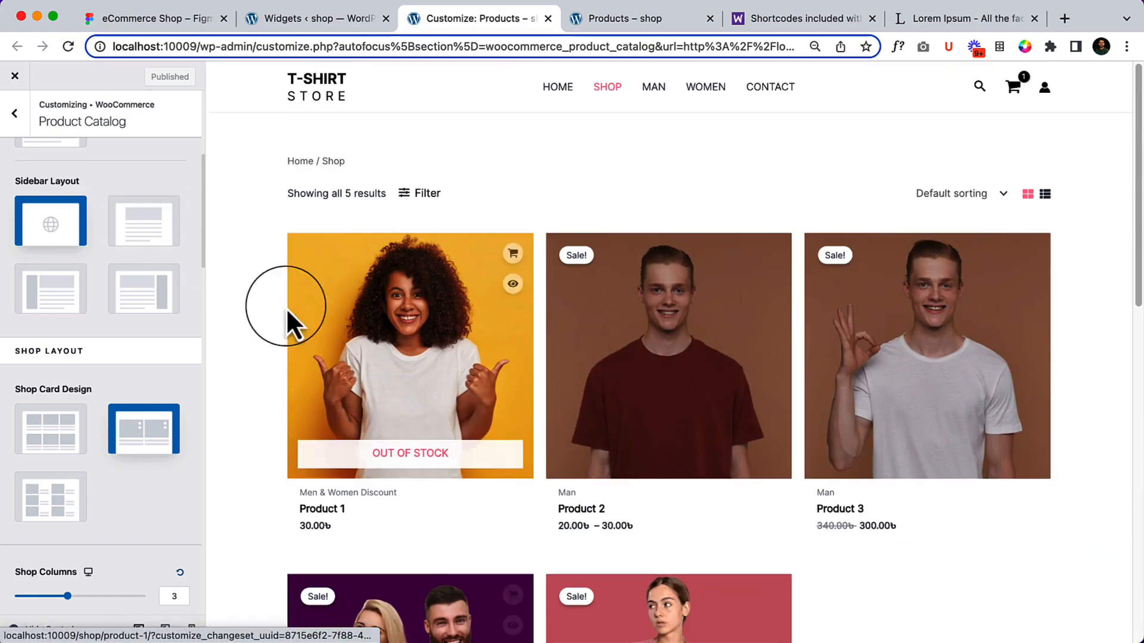
scroll(148, 301, "up", 5)
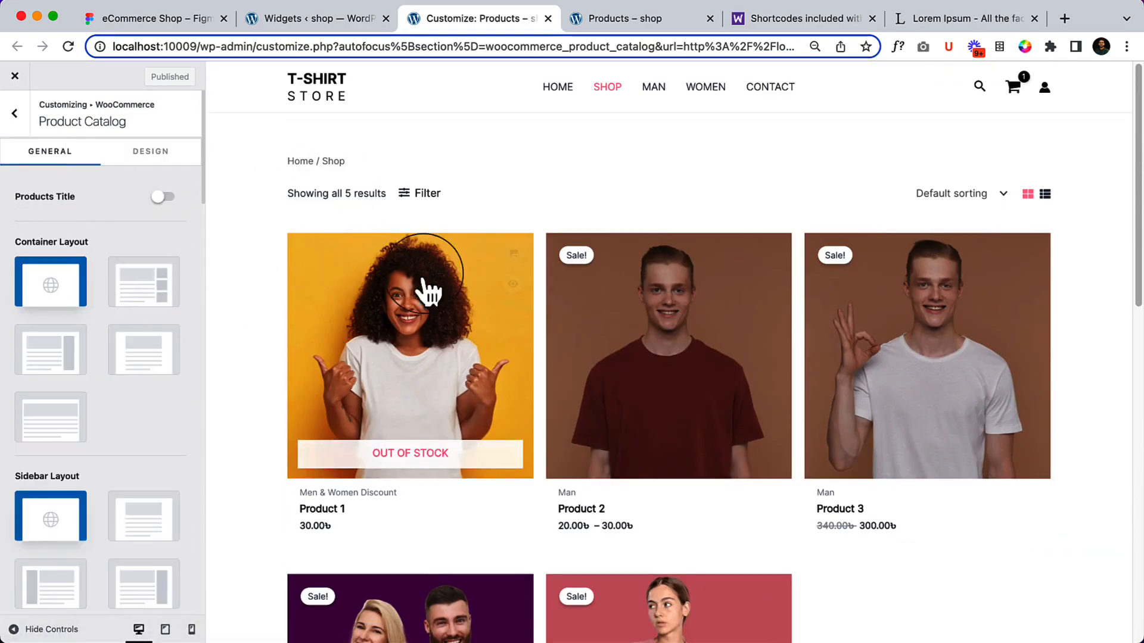
scroll(322, 346, "down", 3)
scroll(76, 423, "down", 7)
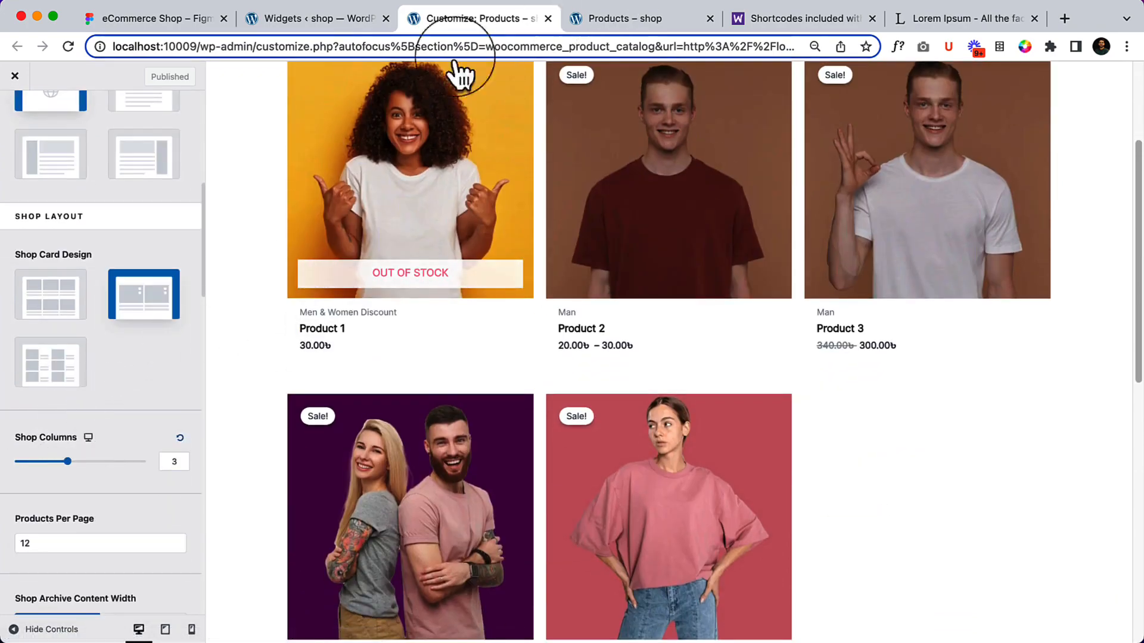
left_click(162, 19)
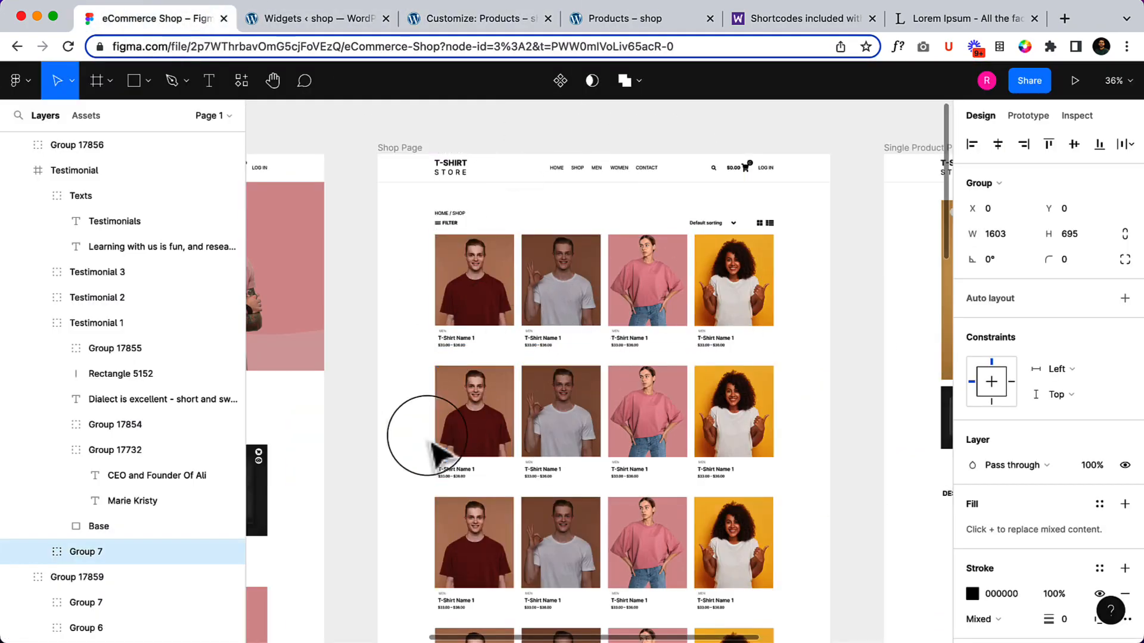
scroll(441, 453, "down", 4)
left_click(442, 24)
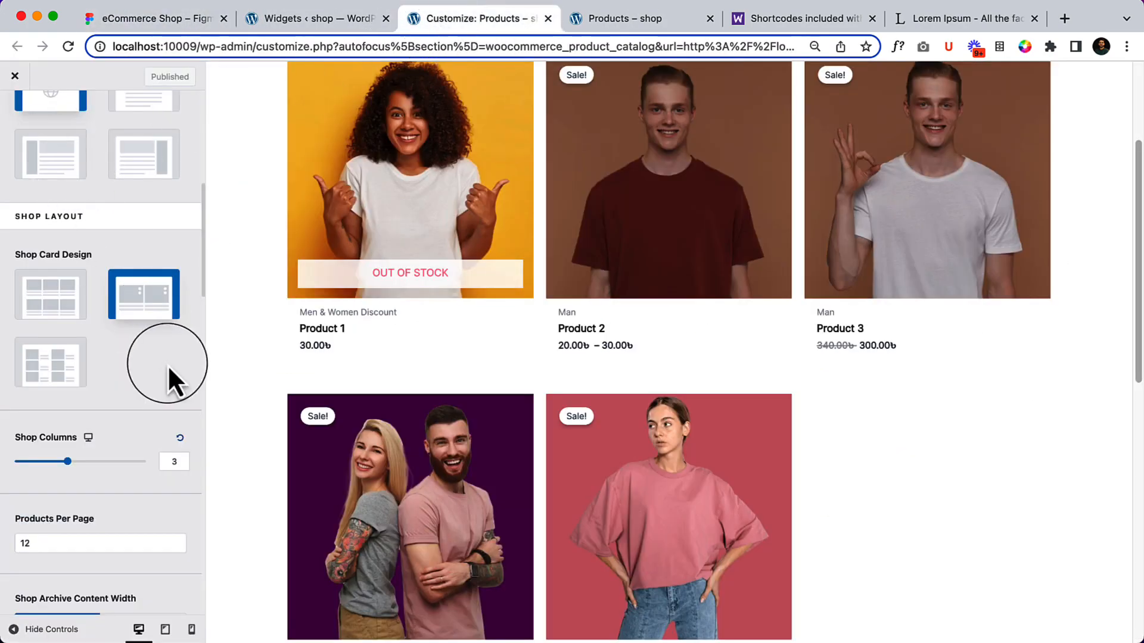
Set the product catalog's sidebar layout to Left Sidebar
scroll(173, 360, "down", 3)
scroll(171, 355, "up", 4)
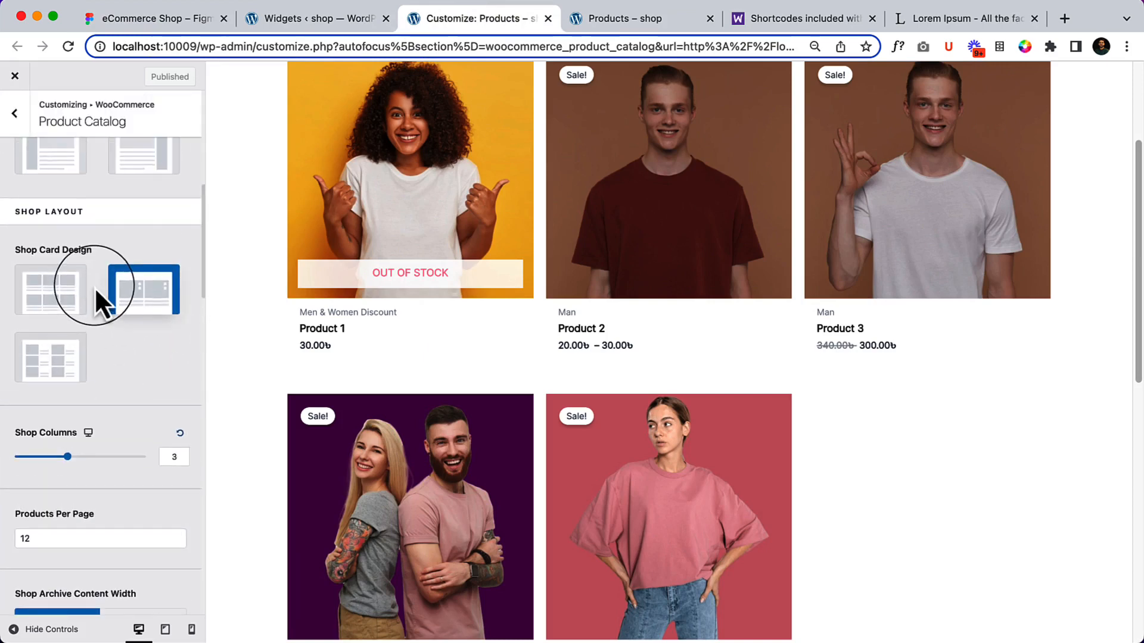
scroll(98, 280, "up", 5)
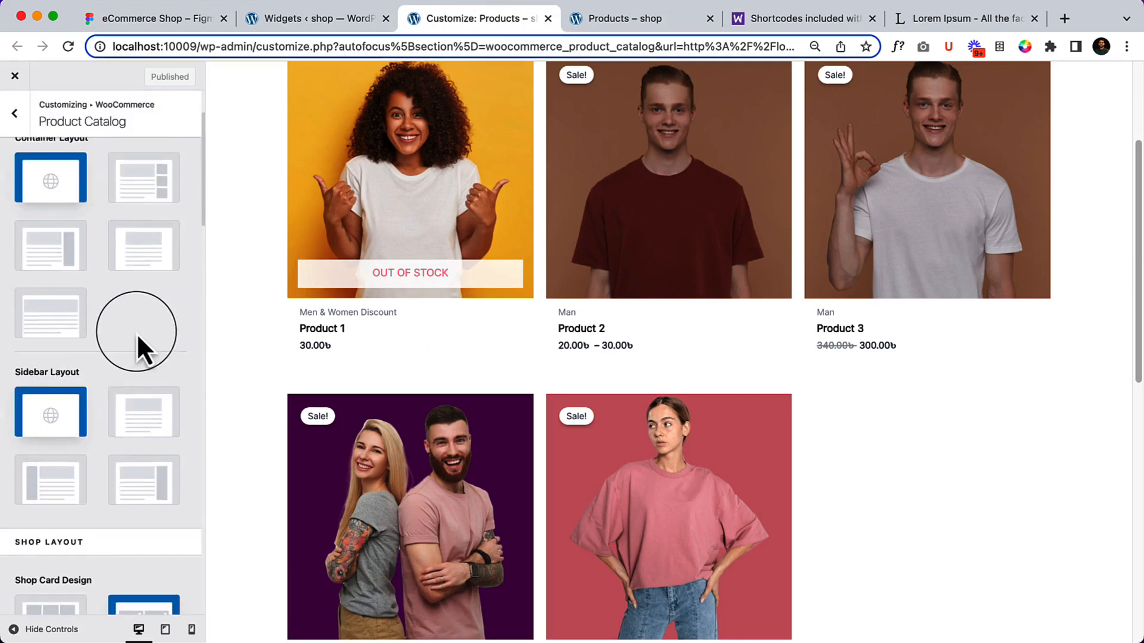
scroll(78, 298, "up", 2)
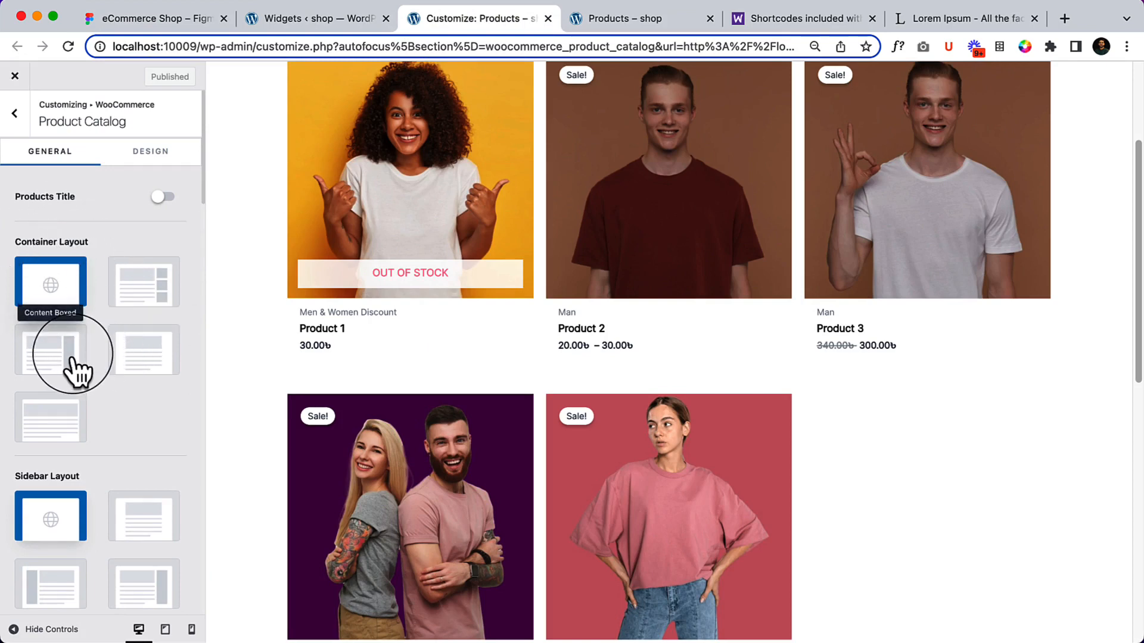
scroll(141, 435, "down", 3)
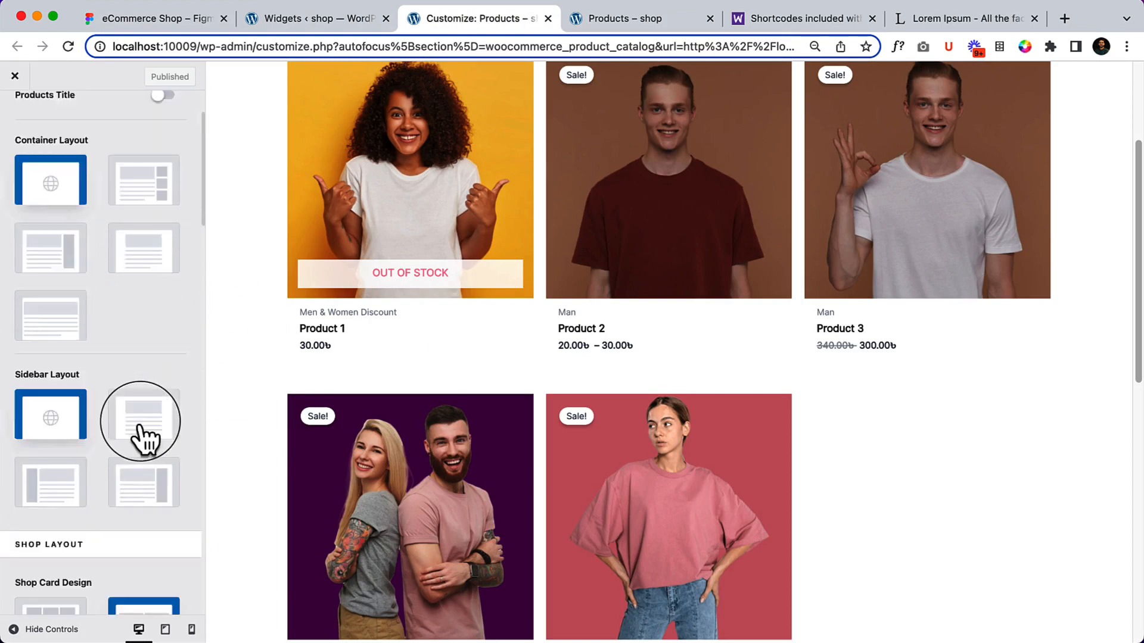
left_click(44, 414)
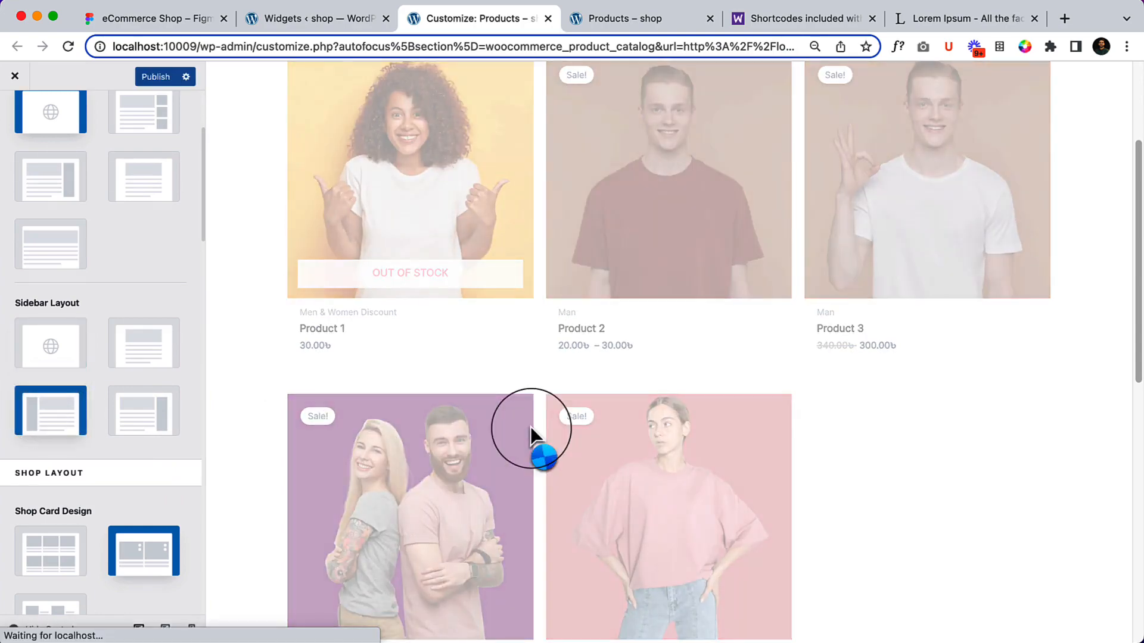
Try the first shop card design and check how the product cards look in the shop preview
scroll(116, 452, "down", 2)
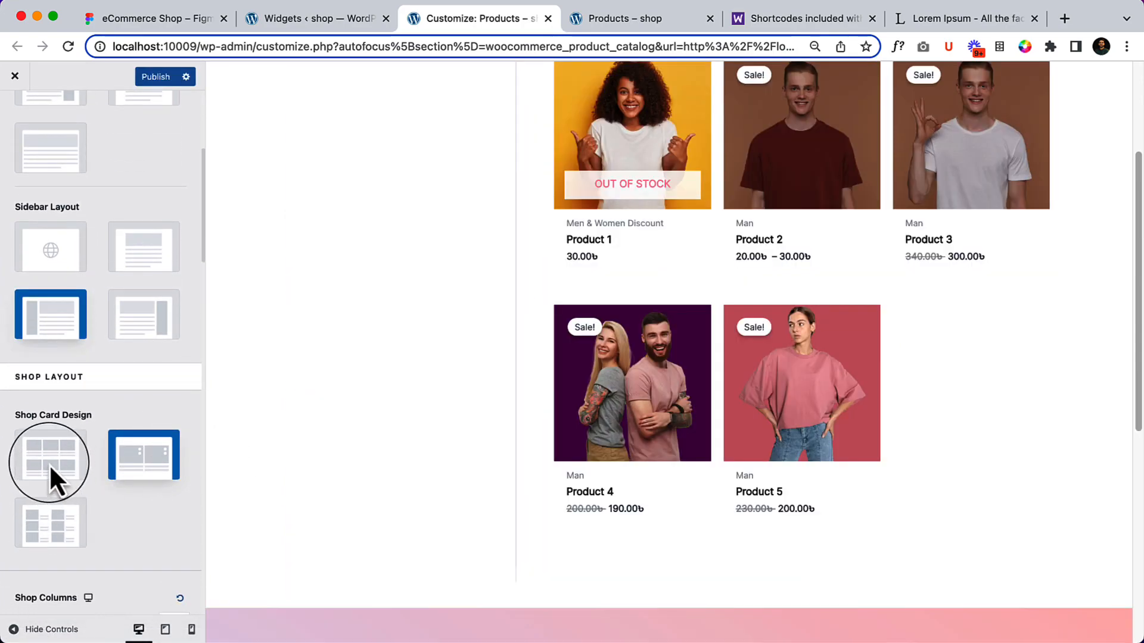
left_click(49, 464)
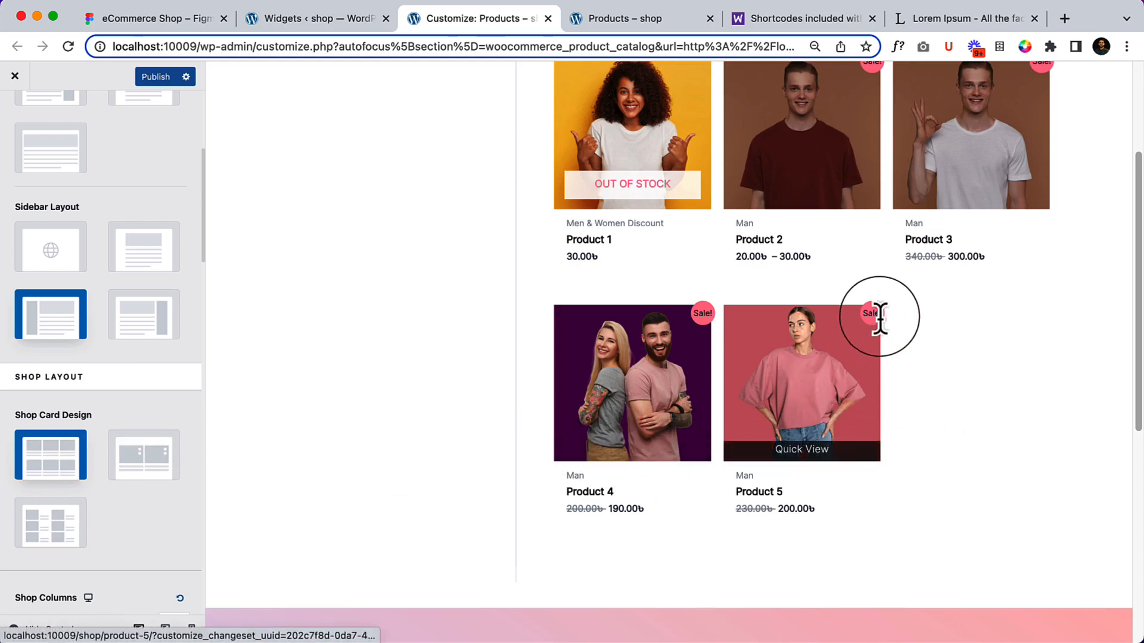
scroll(923, 351, "up", 3)
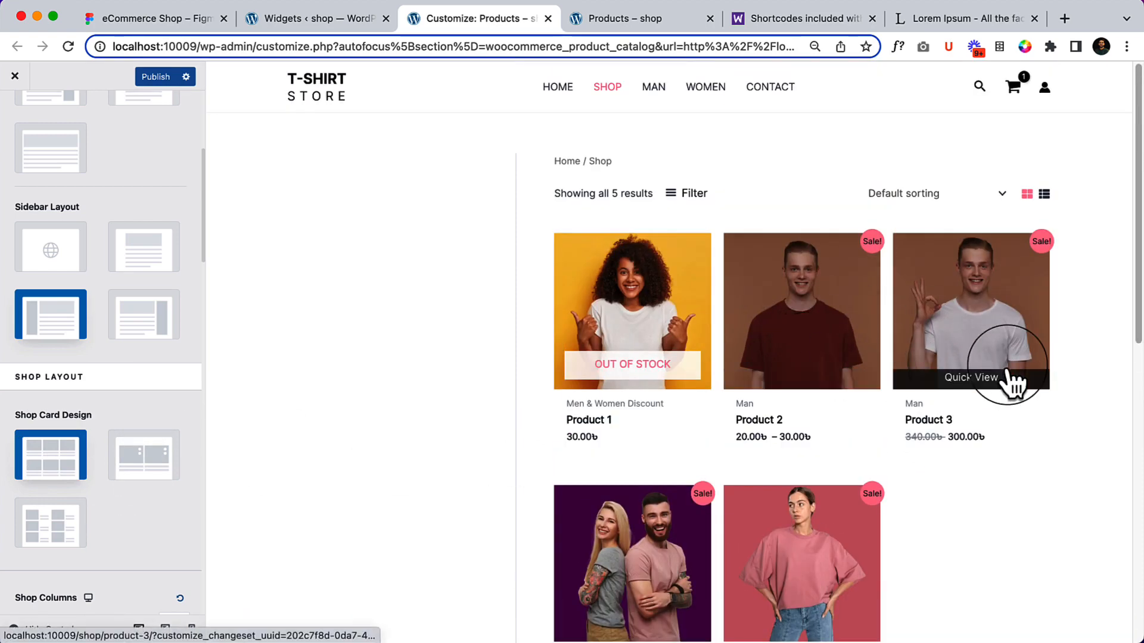
scroll(105, 318, "up", 1)
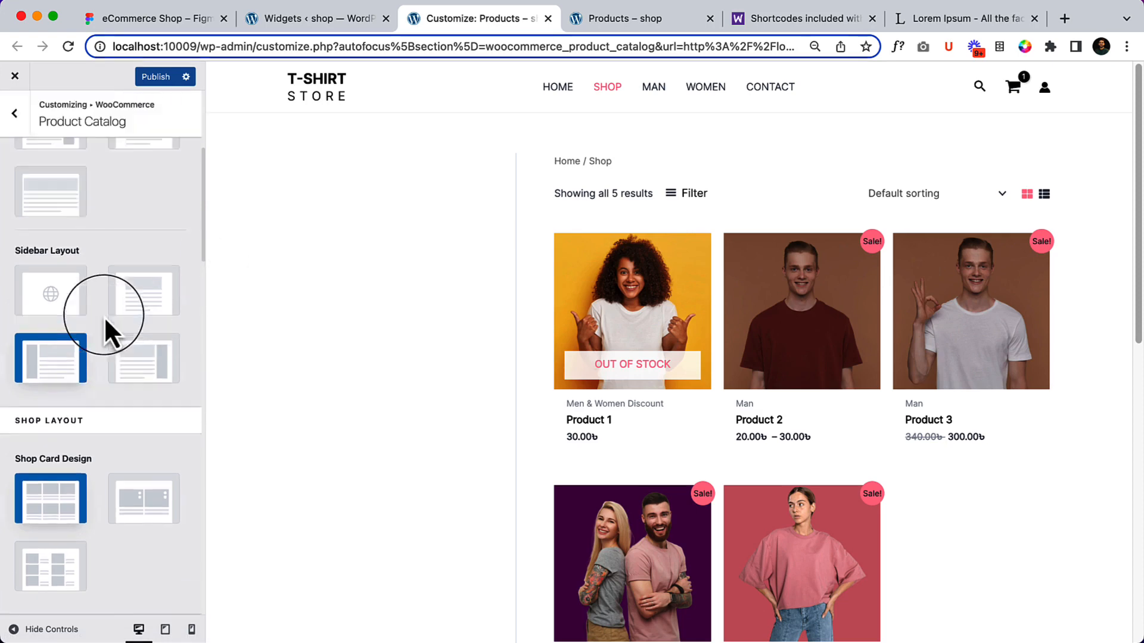
Look through the remaining catalog settings and switch the shop card design back to the second option
scroll(105, 316, "up", 5)
scroll(113, 375, "down", 9)
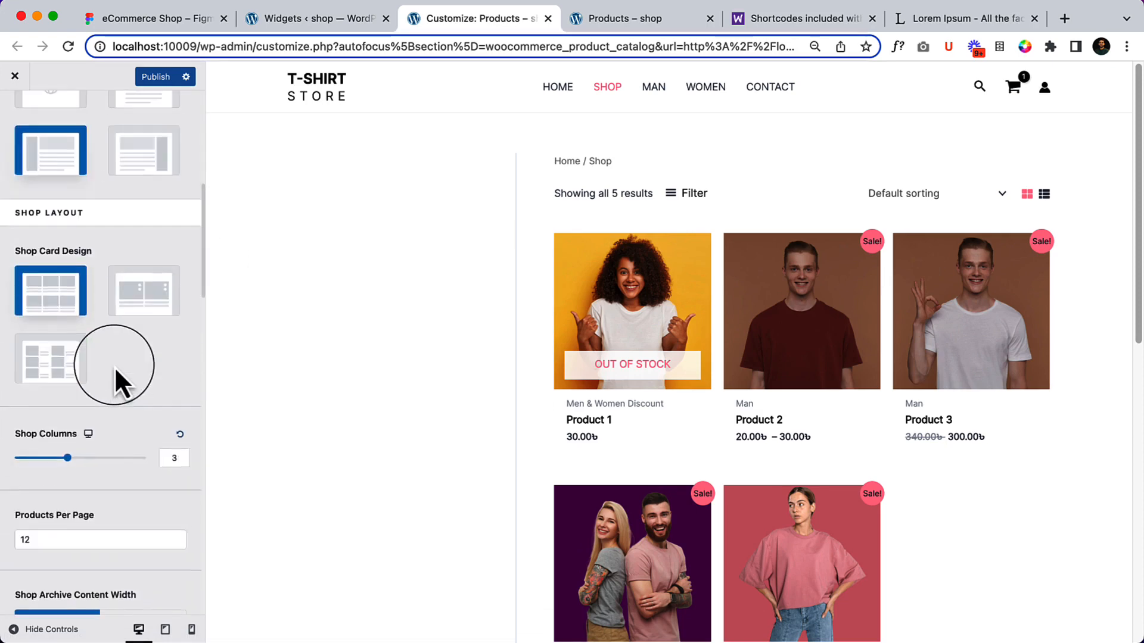
scroll(115, 366, "down", 7)
scroll(116, 366, "down", 7)
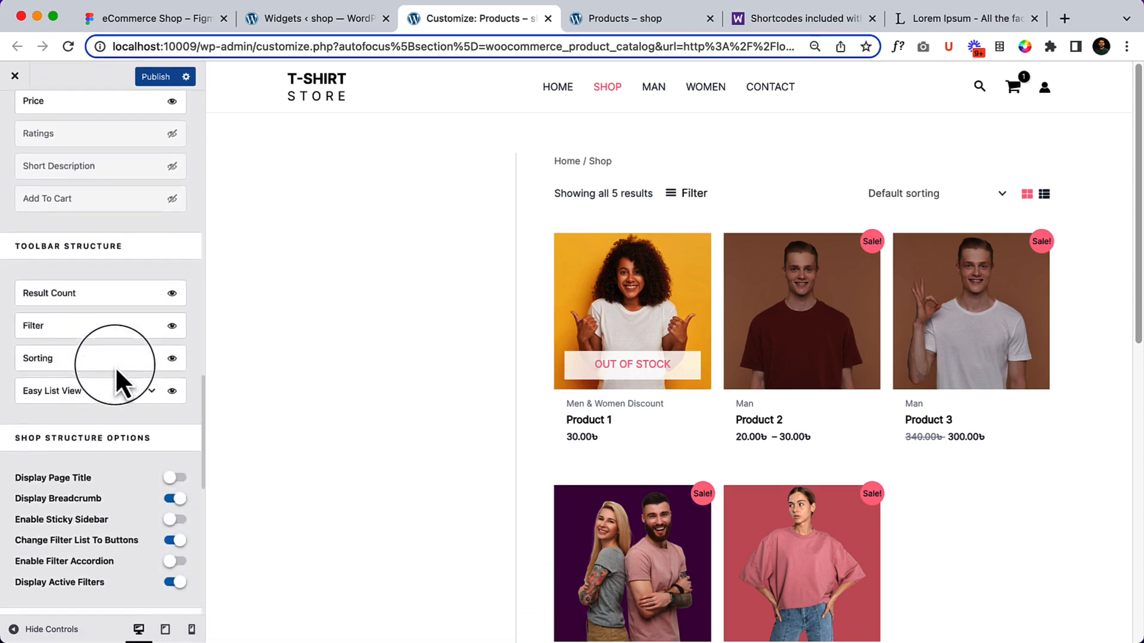
scroll(116, 366, "up", 10)
scroll(56, 244, "up", 2)
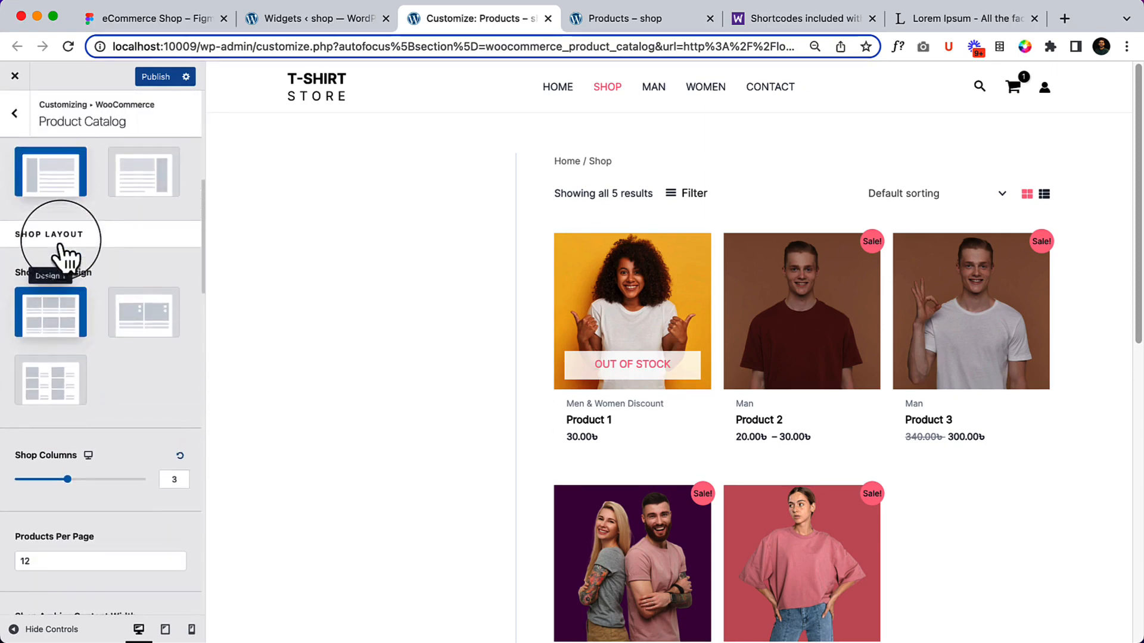
left_click(152, 319)
Leave the WooCommerce catalog settings and open the WooCommerce Sidebar widget area
scroll(47, 179, "up", 2)
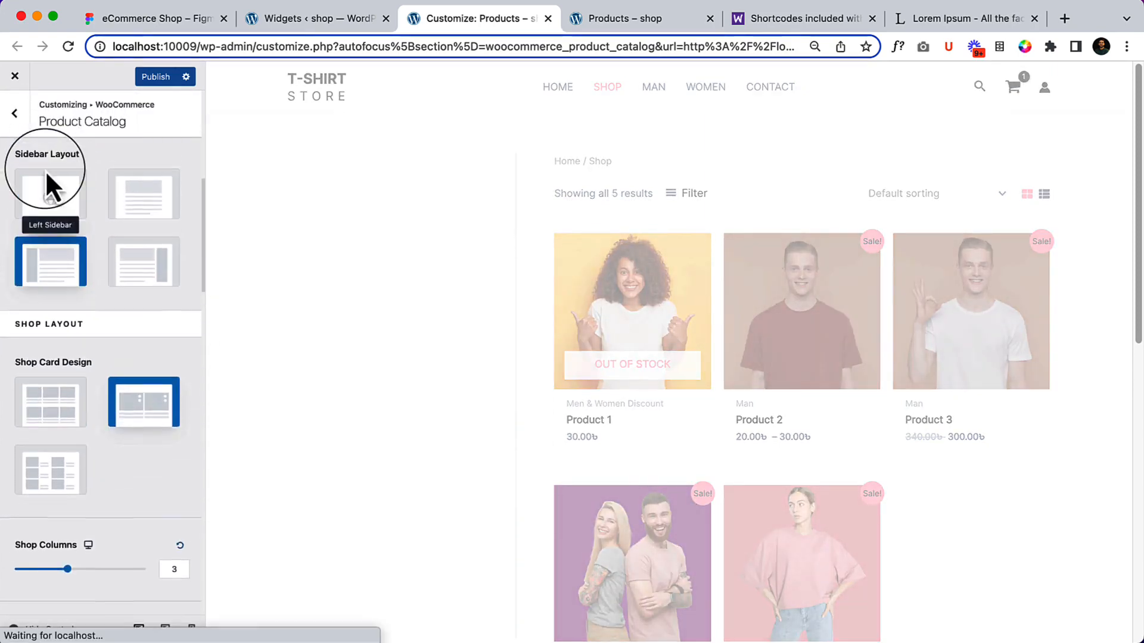
scroll(45, 170, "up", 5)
left_click(14, 113)
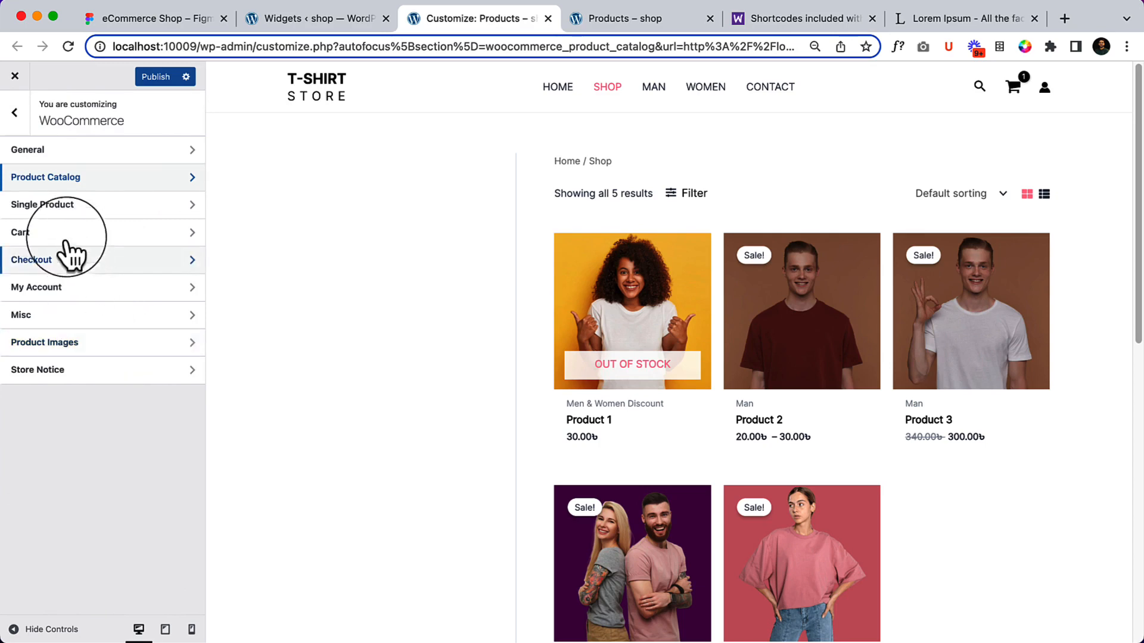
left_click(14, 112)
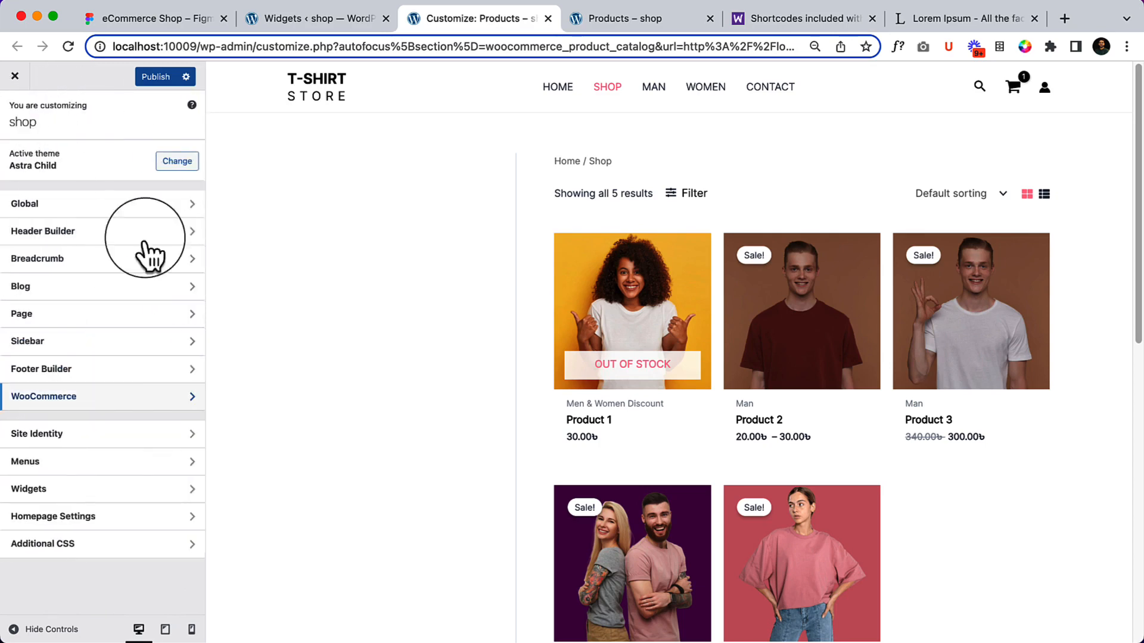
left_click(99, 488)
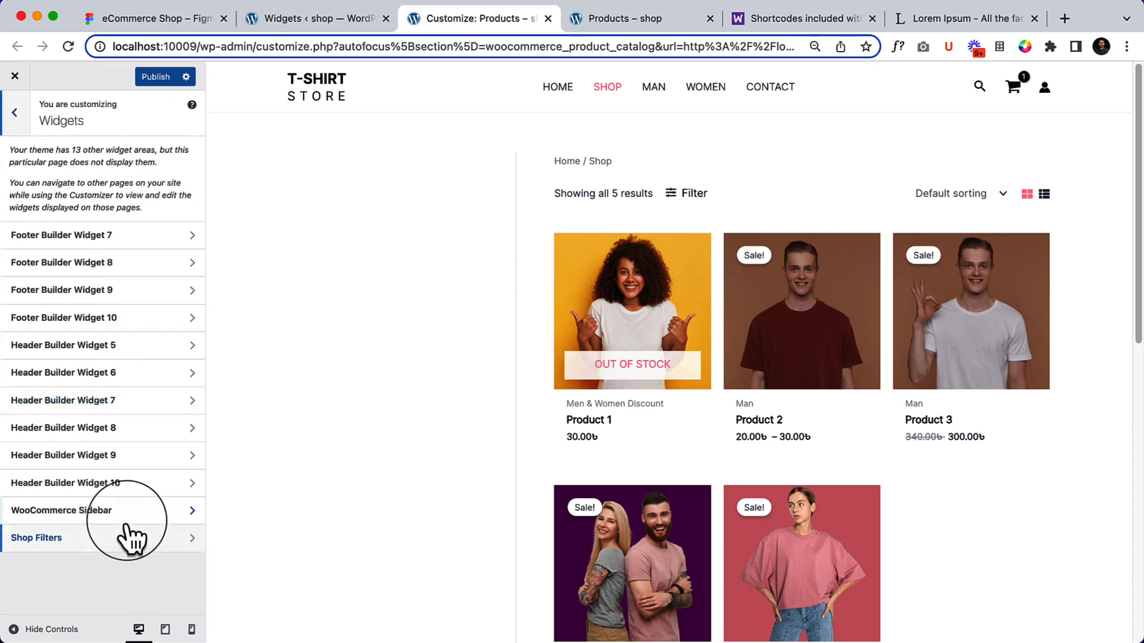
left_click(127, 516)
Find blocks matching "search" and add a Product Search block to the WooCommerce Sidebar
left_click(101, 216)
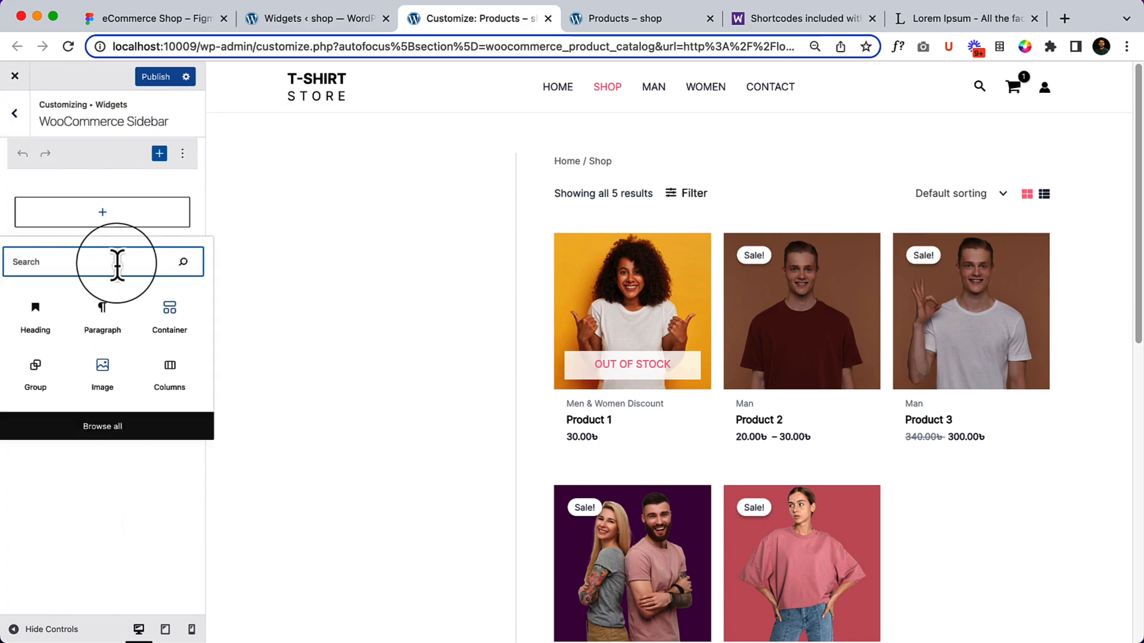
type("search")
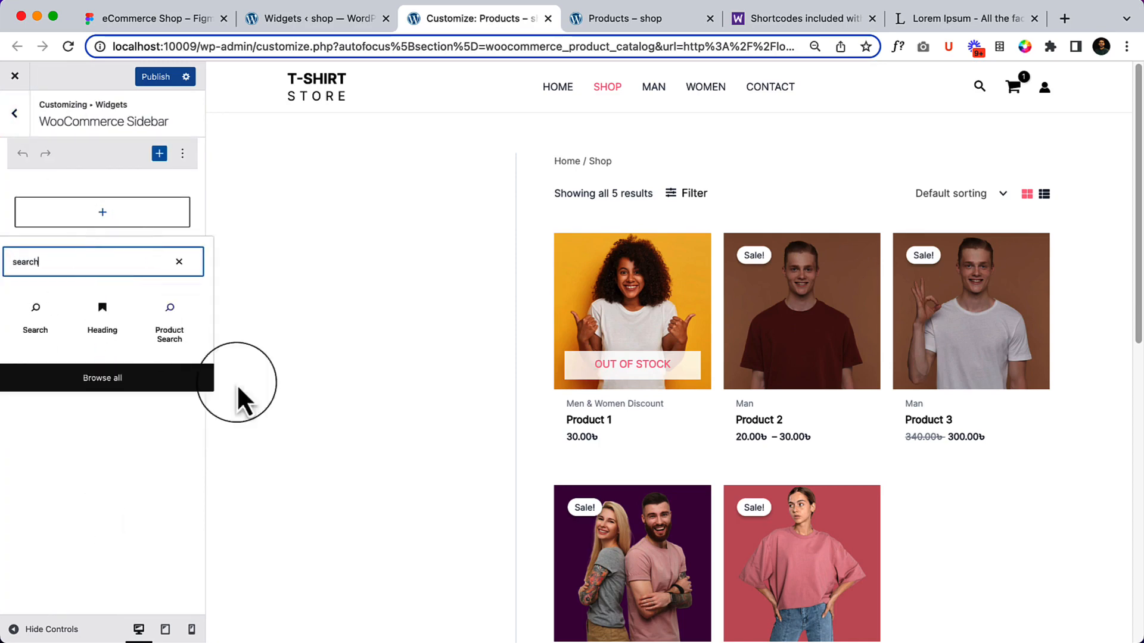
left_click(169, 311)
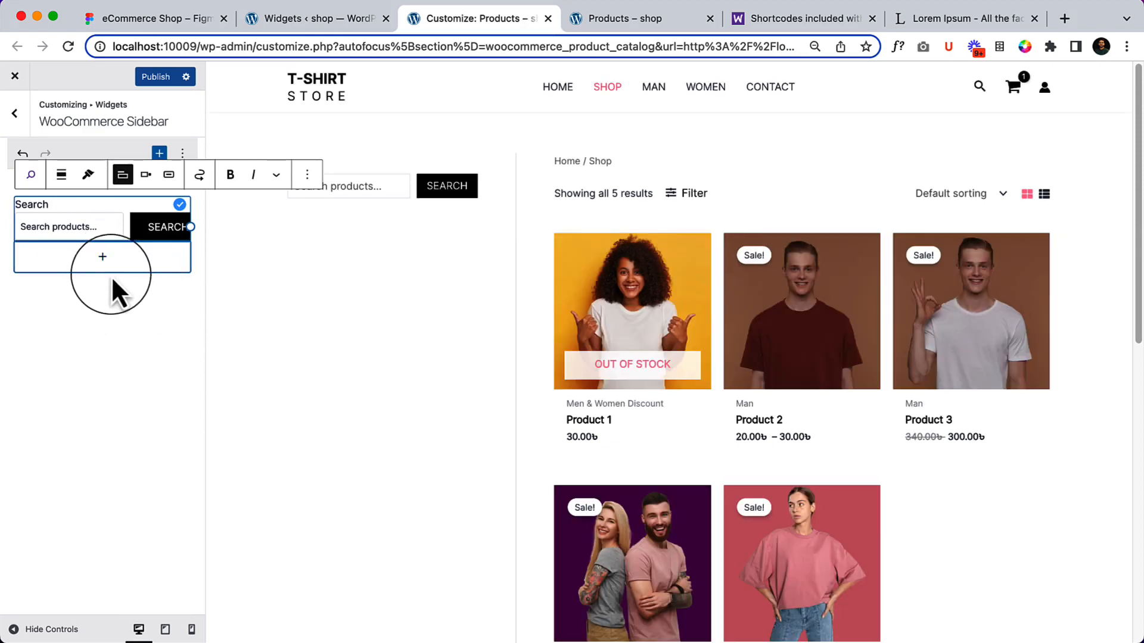
left_click(104, 268)
type("ca")
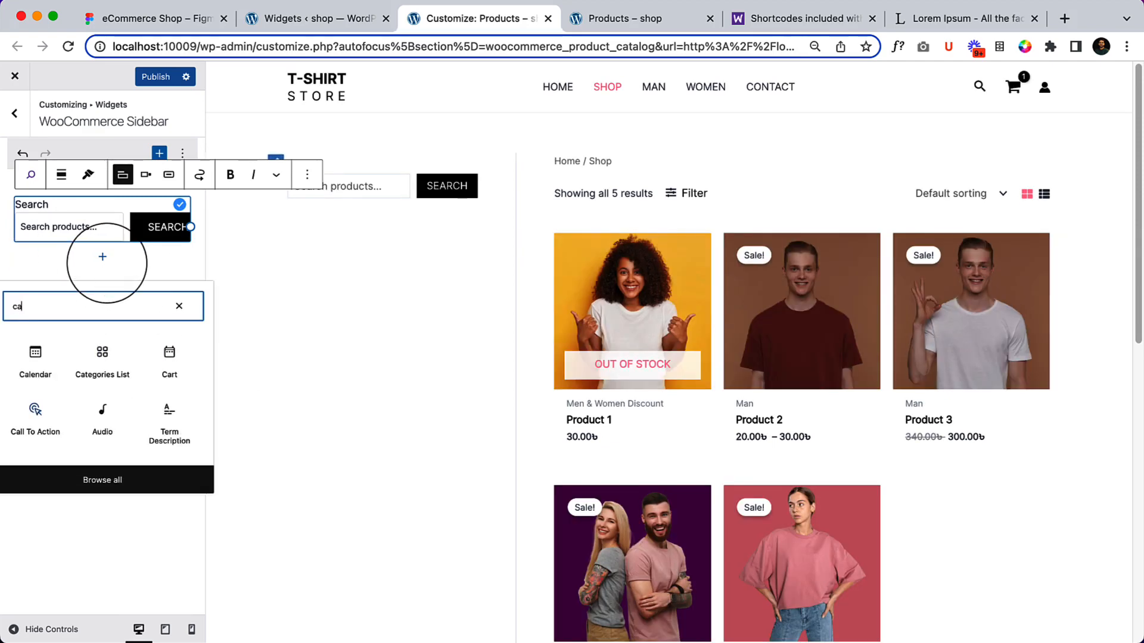
type("te")
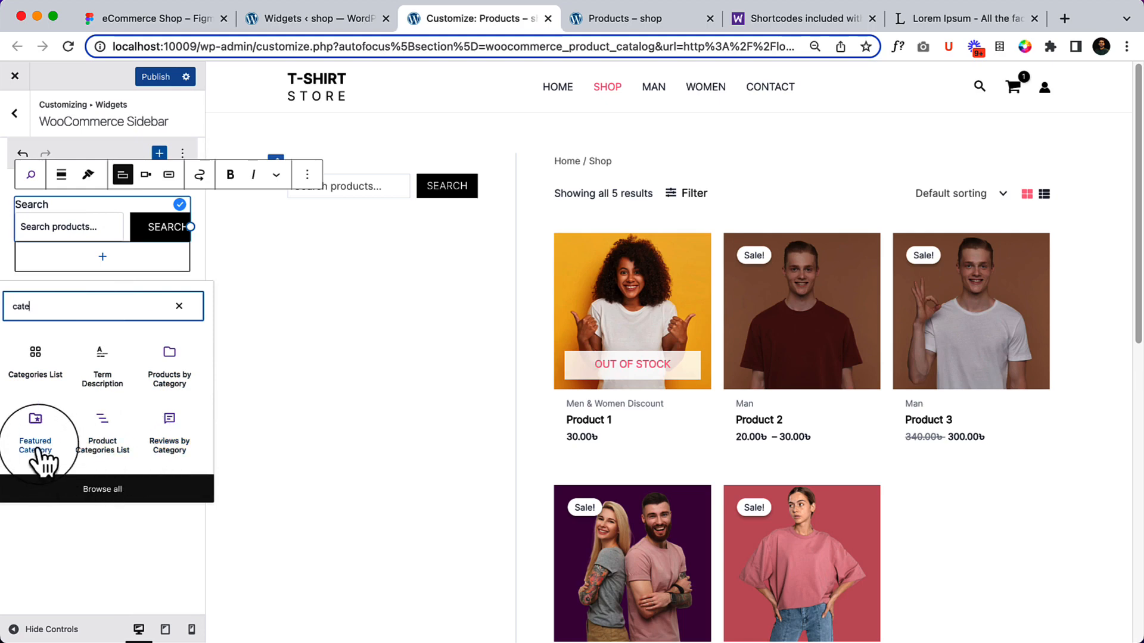
left_click(83, 503)
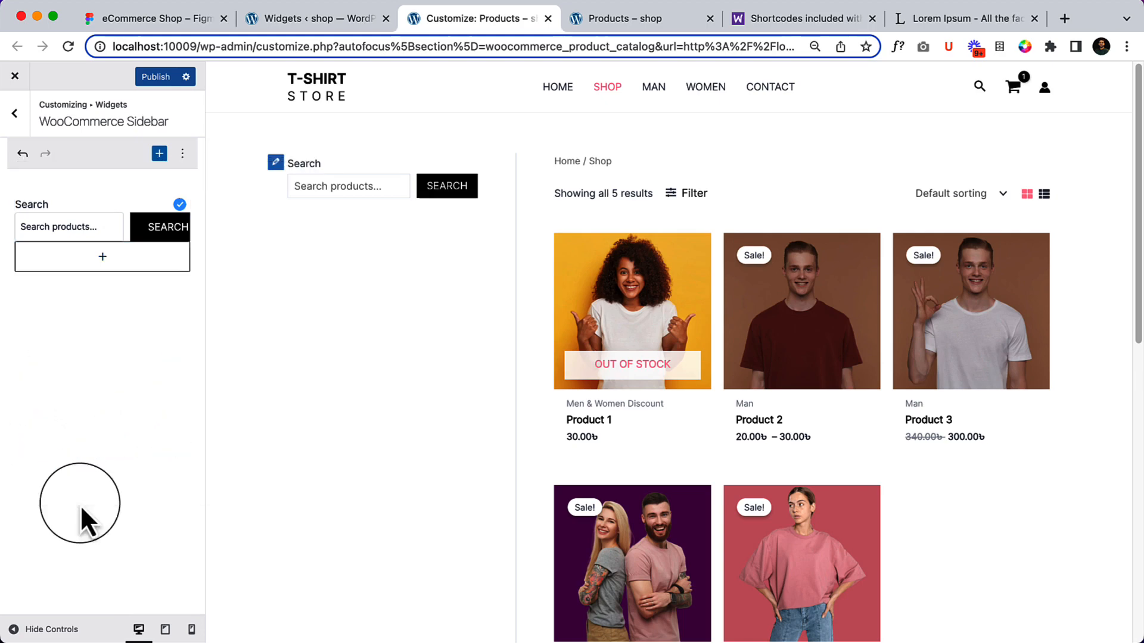
Browse the full block list and add the WooCommerce Filter by Price block below the product search, selecting its heading
left_click(104, 254)
left_click(140, 477)
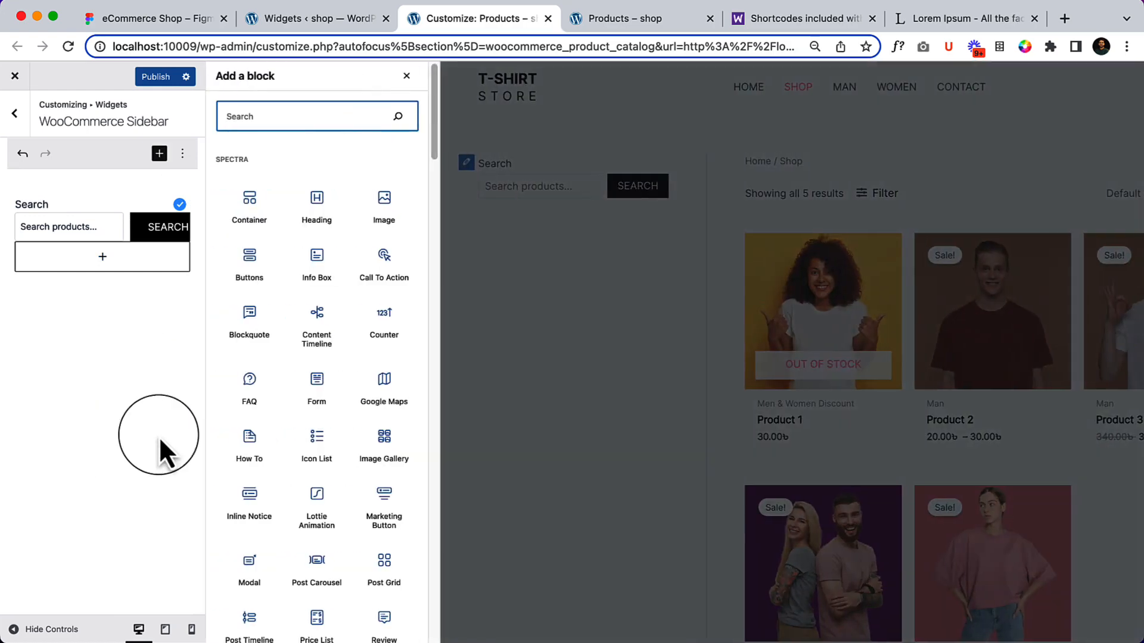
scroll(332, 411, "down", 2)
scroll(326, 411, "down", 15)
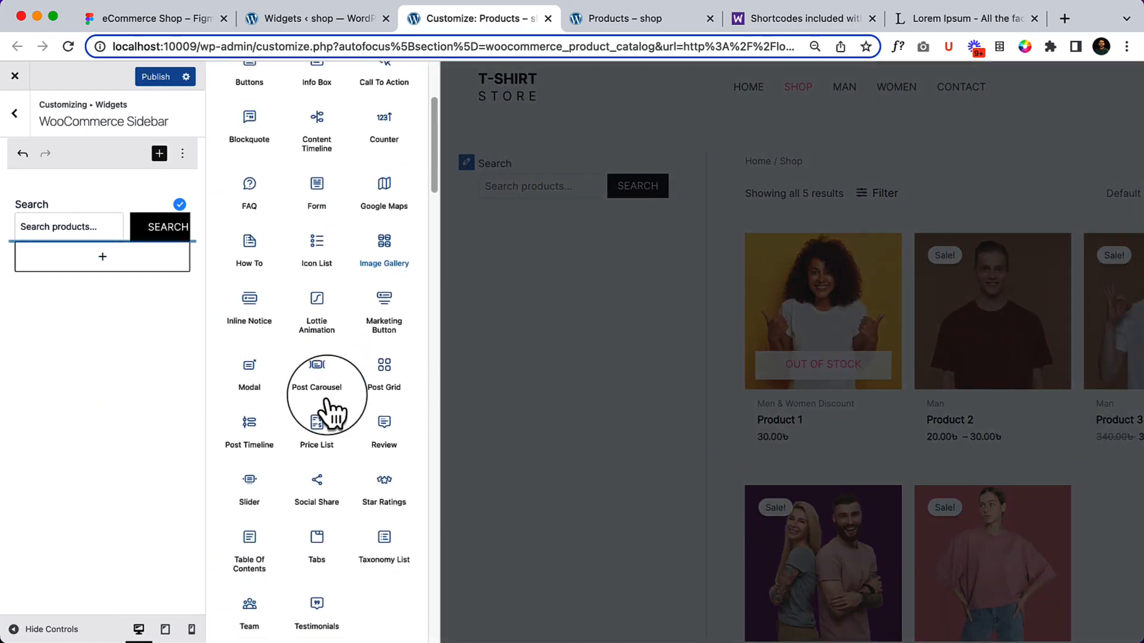
scroll(327, 396, "down", 20)
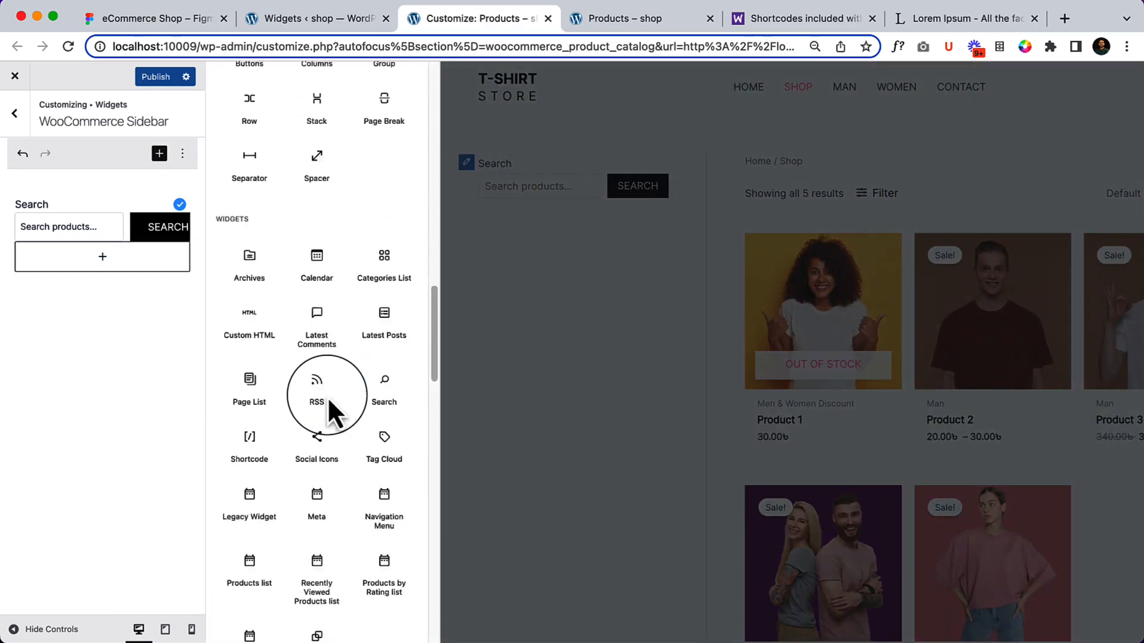
scroll(327, 395, "down", 10)
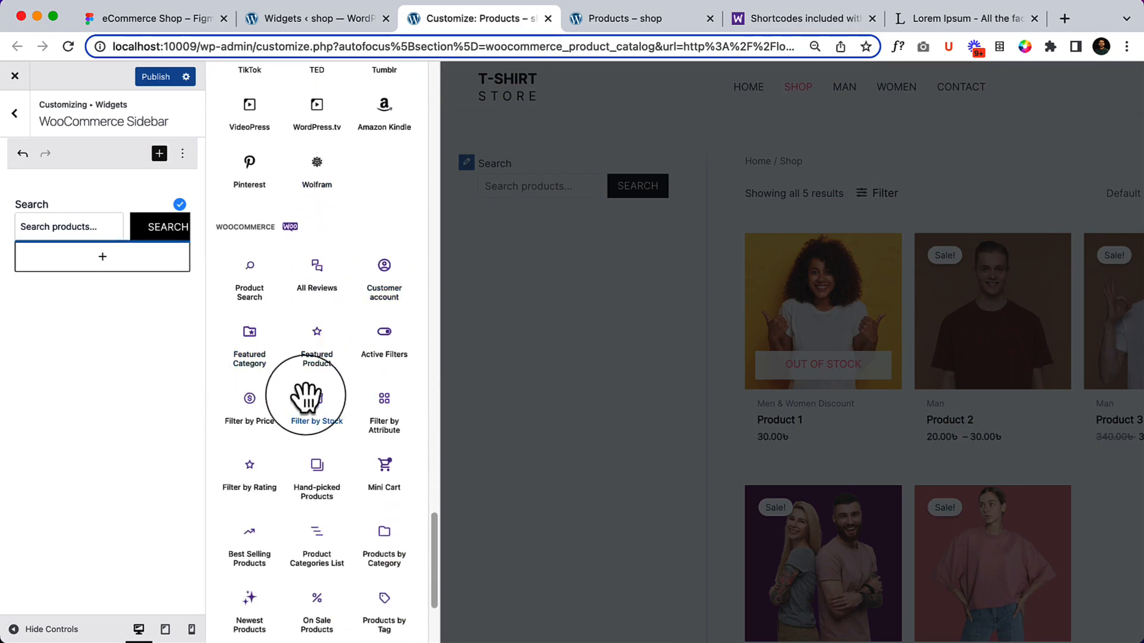
scroll(268, 393, "down", 4)
scroll(329, 475, "down", 2)
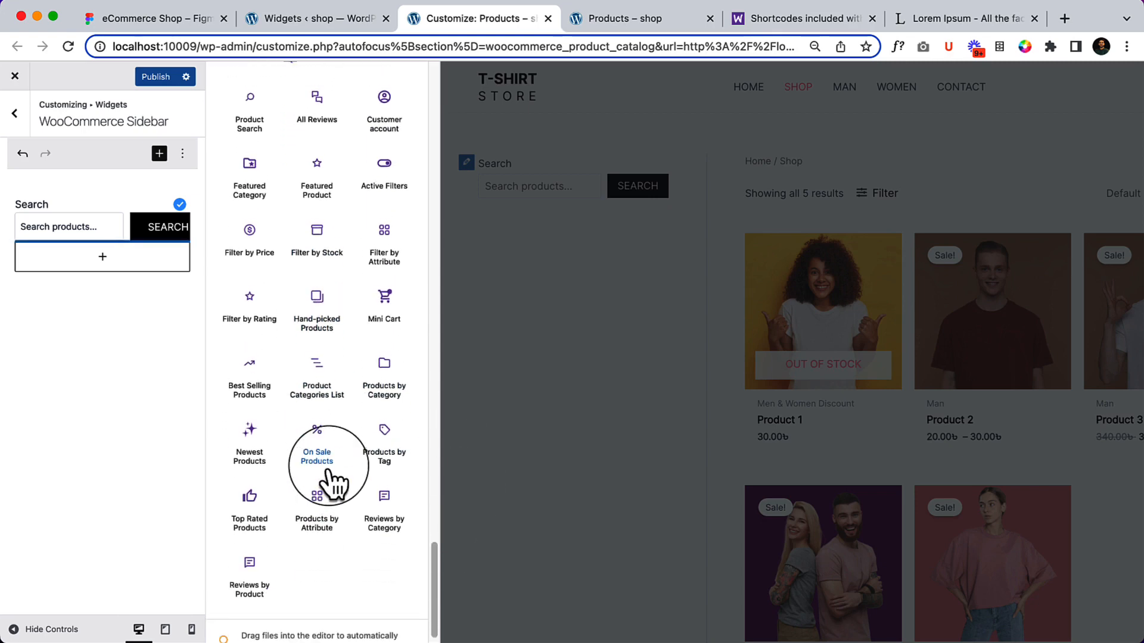
scroll(329, 477, "up", 1)
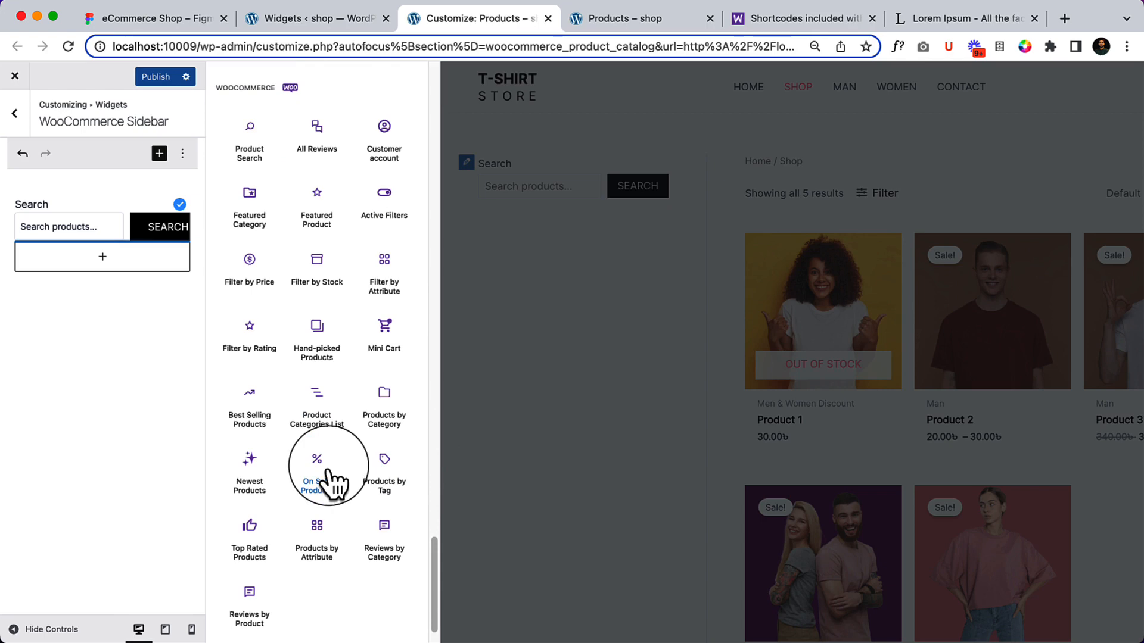
left_click(250, 281)
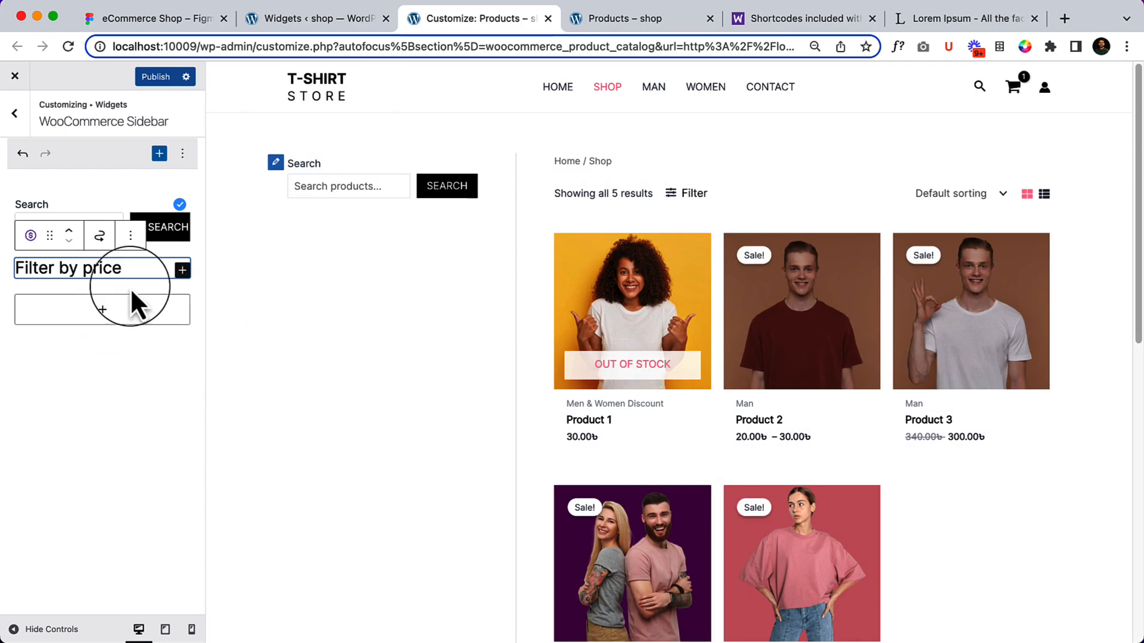
left_click(148, 268)
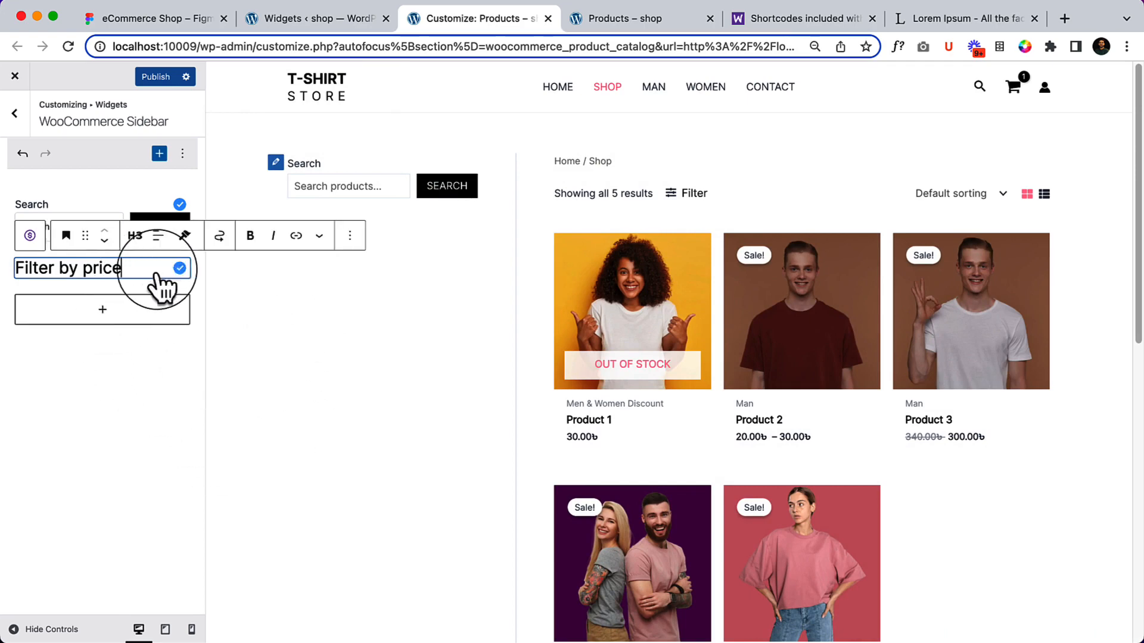
left_click(144, 438)
left_click(123, 264)
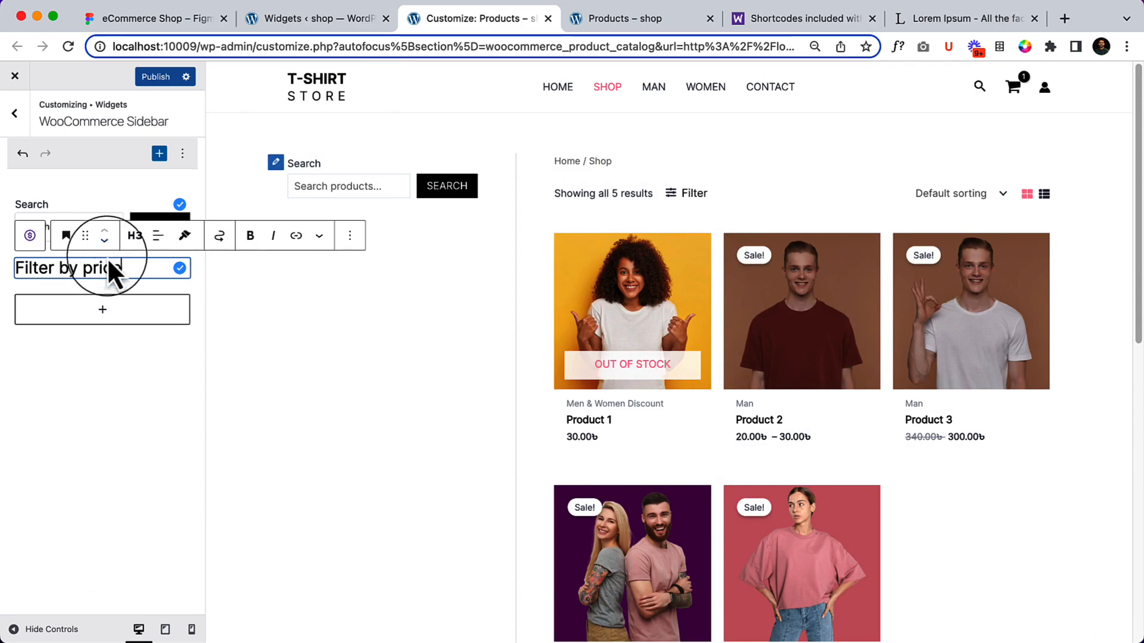
left_click(29, 236)
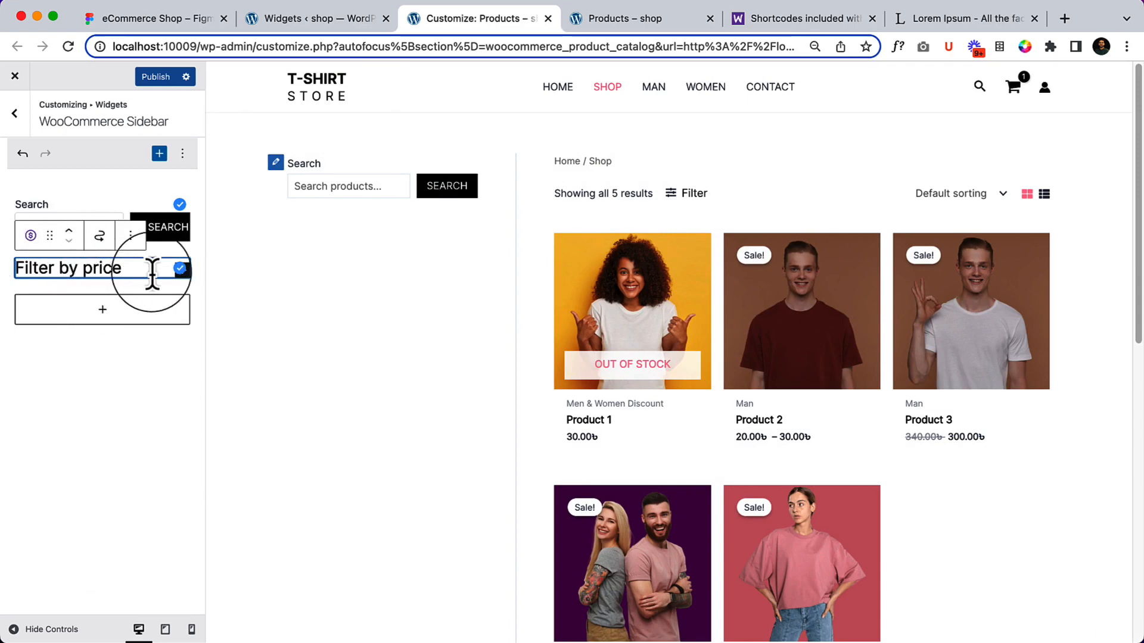
left_click(180, 268)
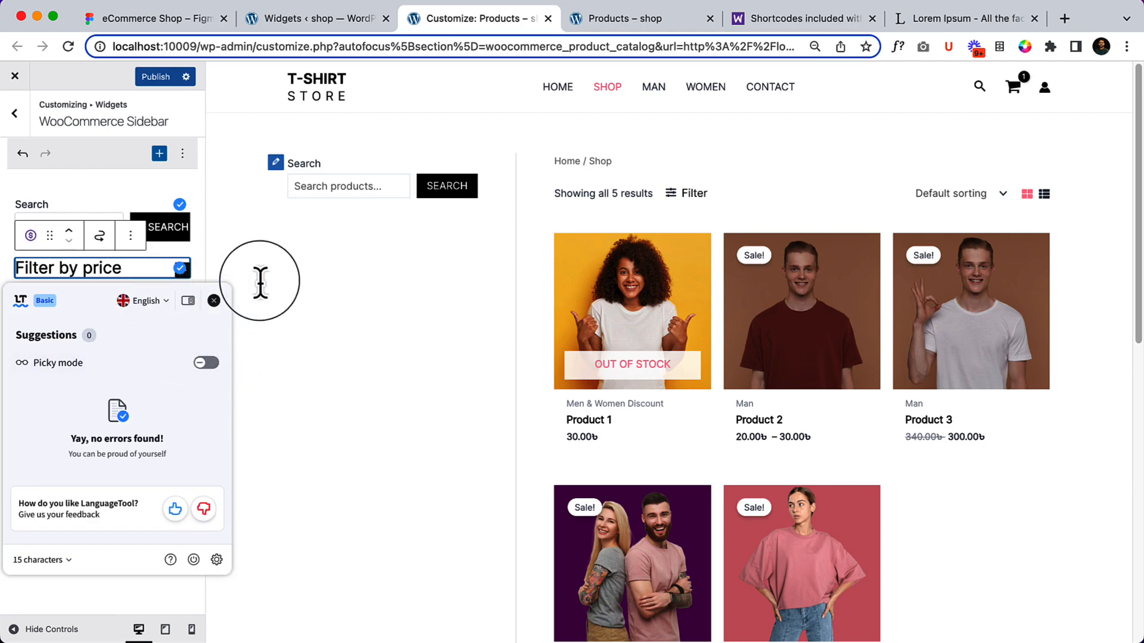
left_click(302, 328)
left_click(128, 266)
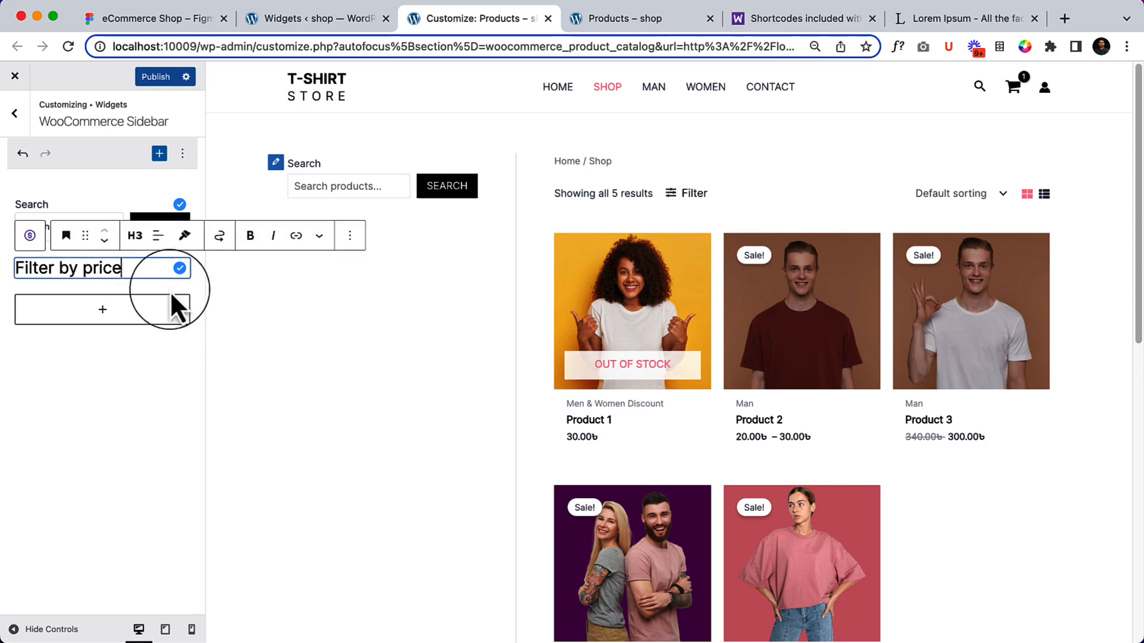
key("Right")
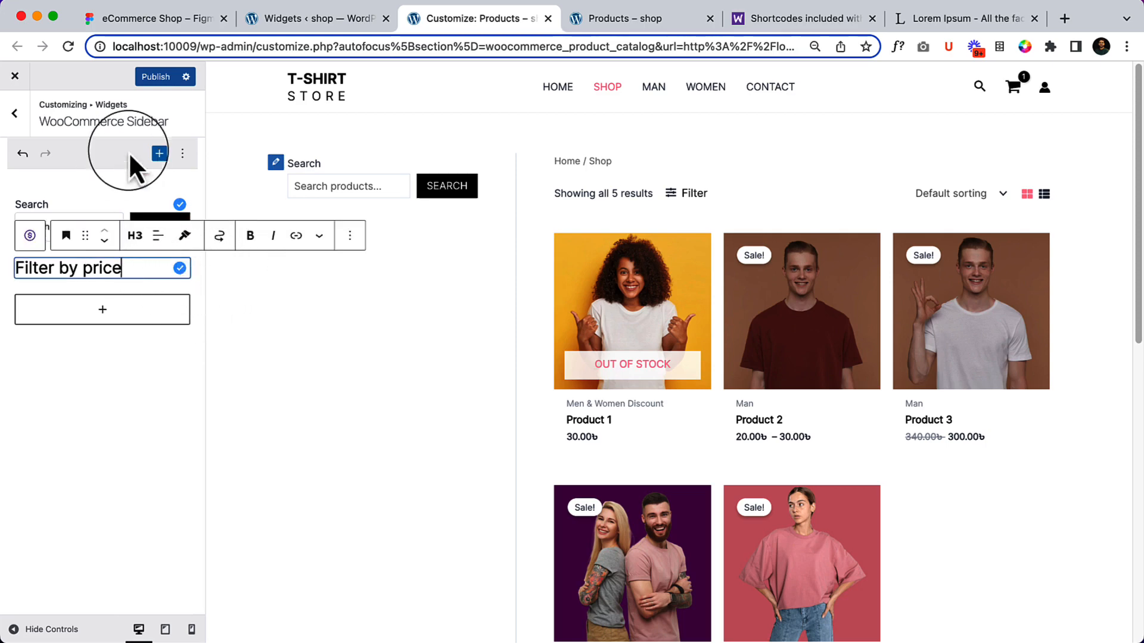
left_click(135, 312)
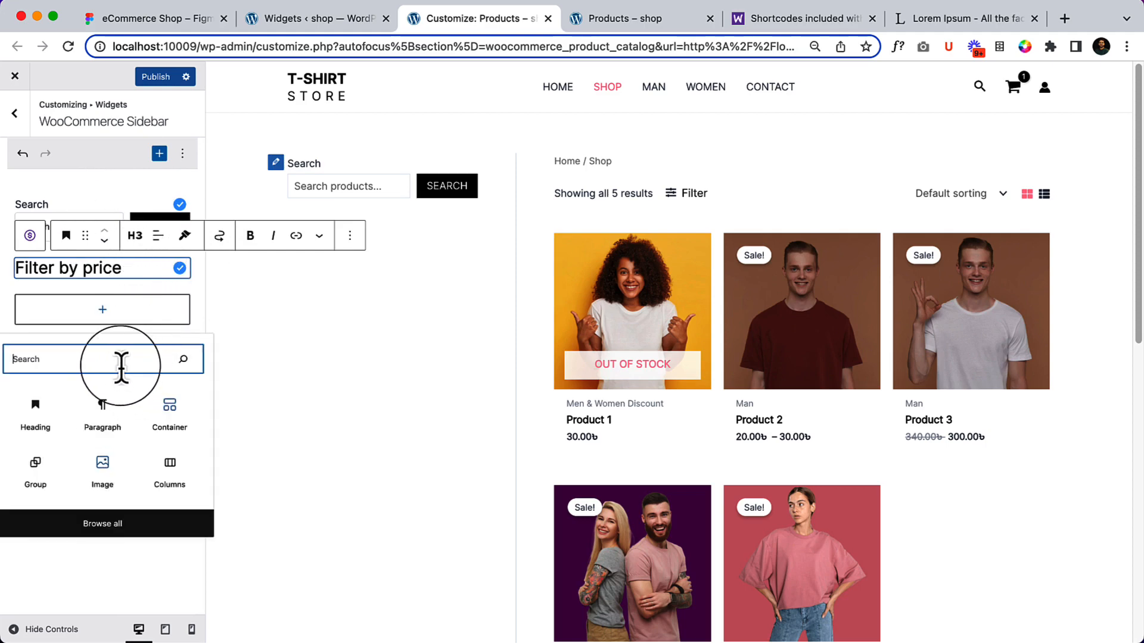
left_click(124, 311)
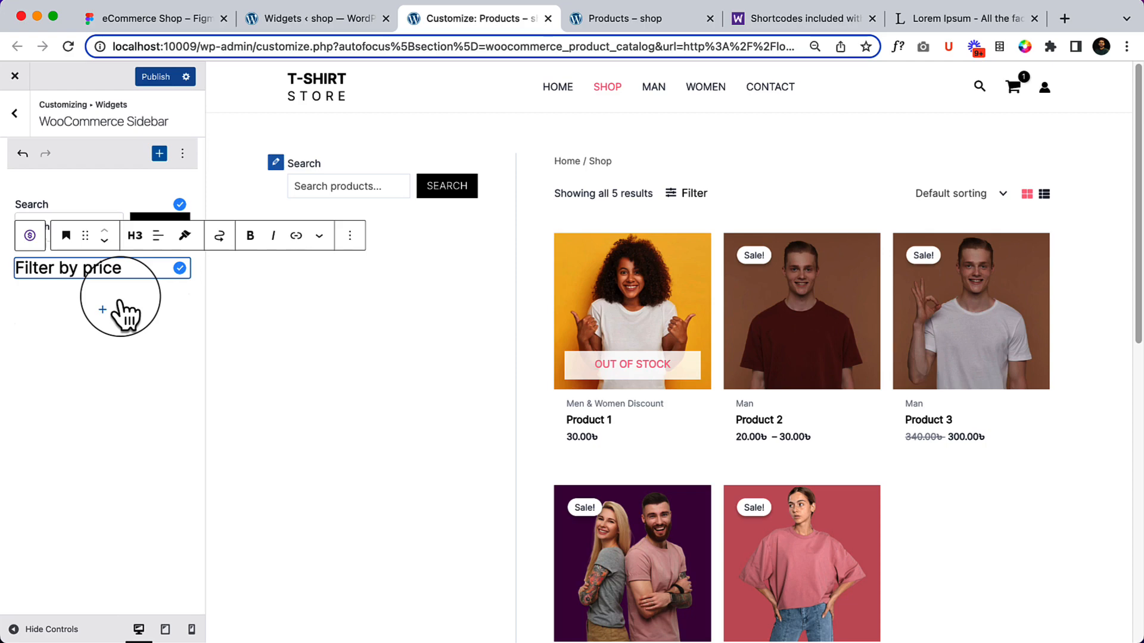
Publish the sidebar changes and reload the shop page to try out the price filter slider
left_click(149, 78)
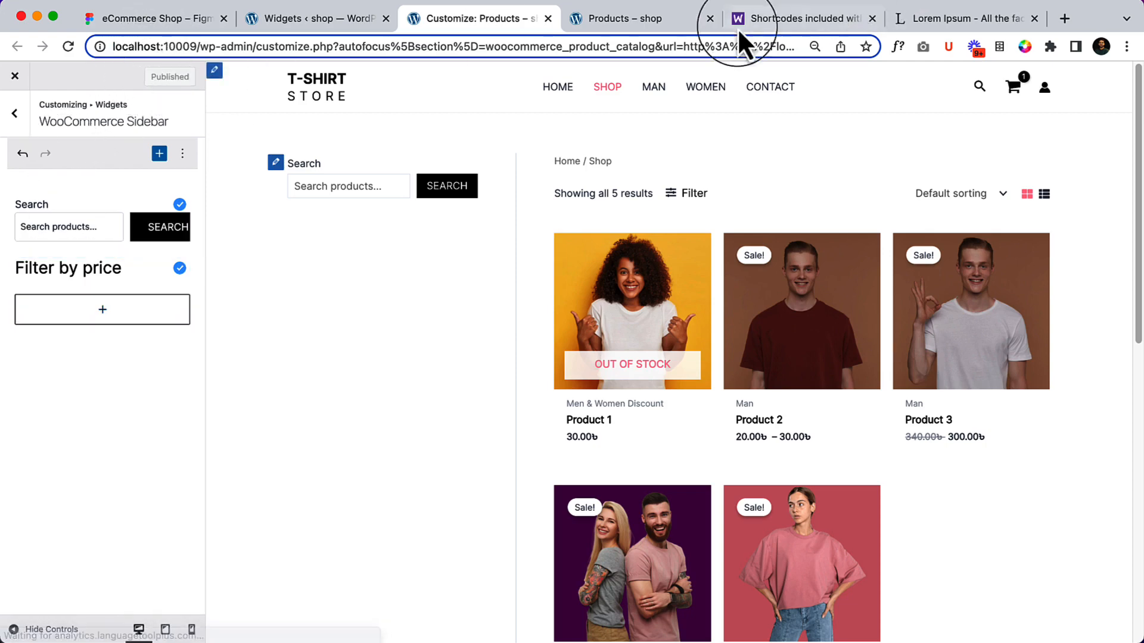
left_click(611, 29)
left_click(74, 47)
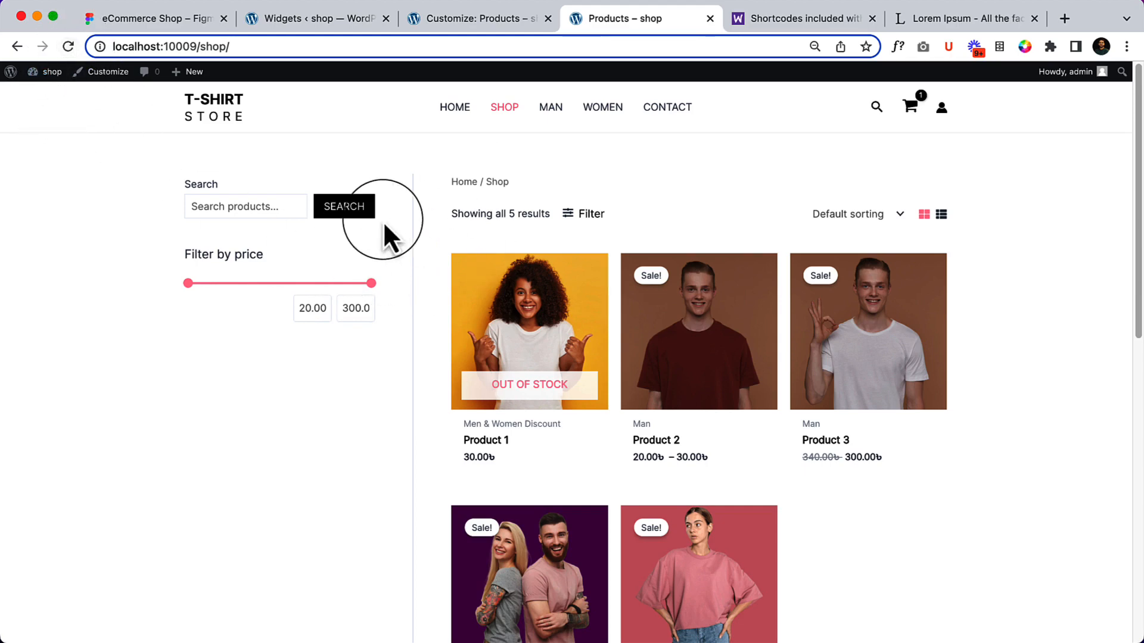
scroll(553, 236, "down", 5)
scroll(444, 271, "up", 5)
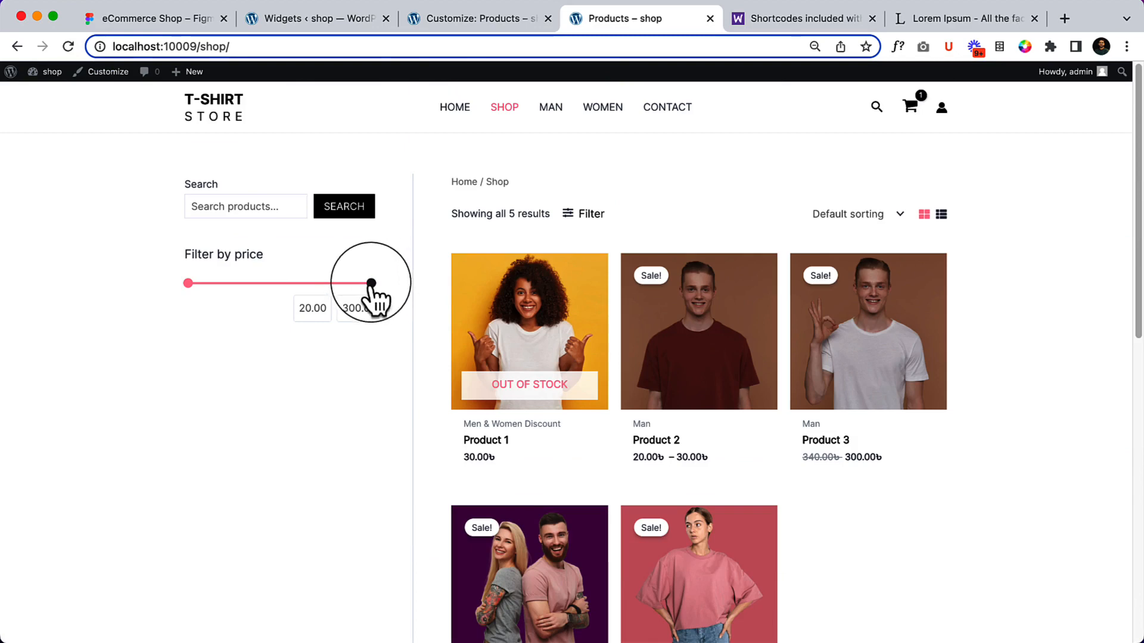
left_click_drag(370, 285, 399, 283)
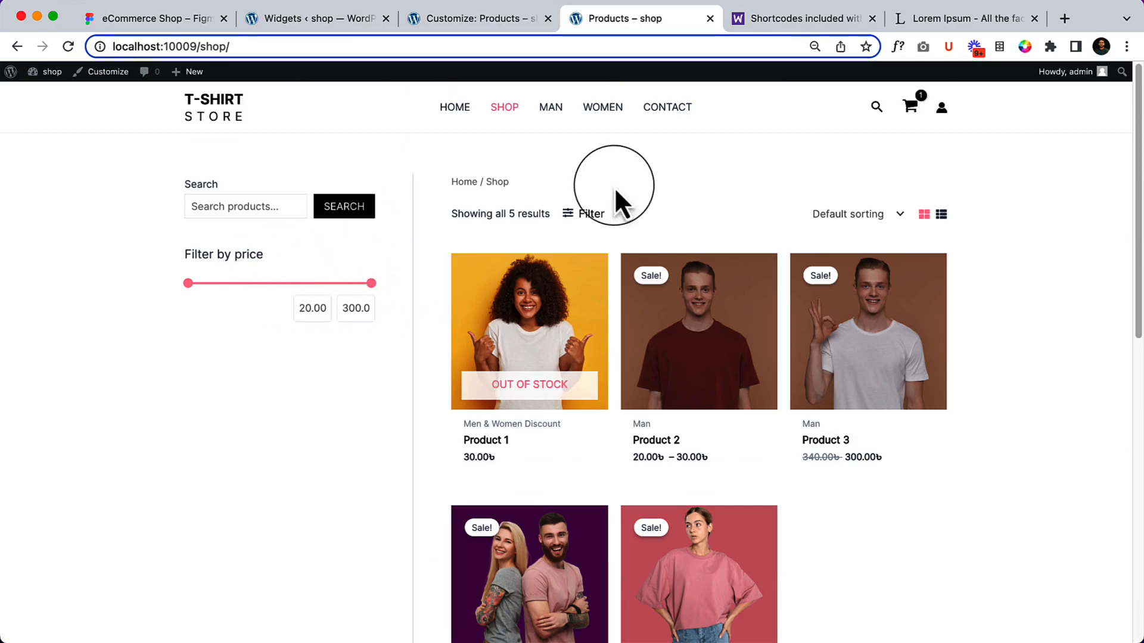
Return to the customizer and add a Hand-picked Products block below the price filter from the full block list
left_click(483, 18)
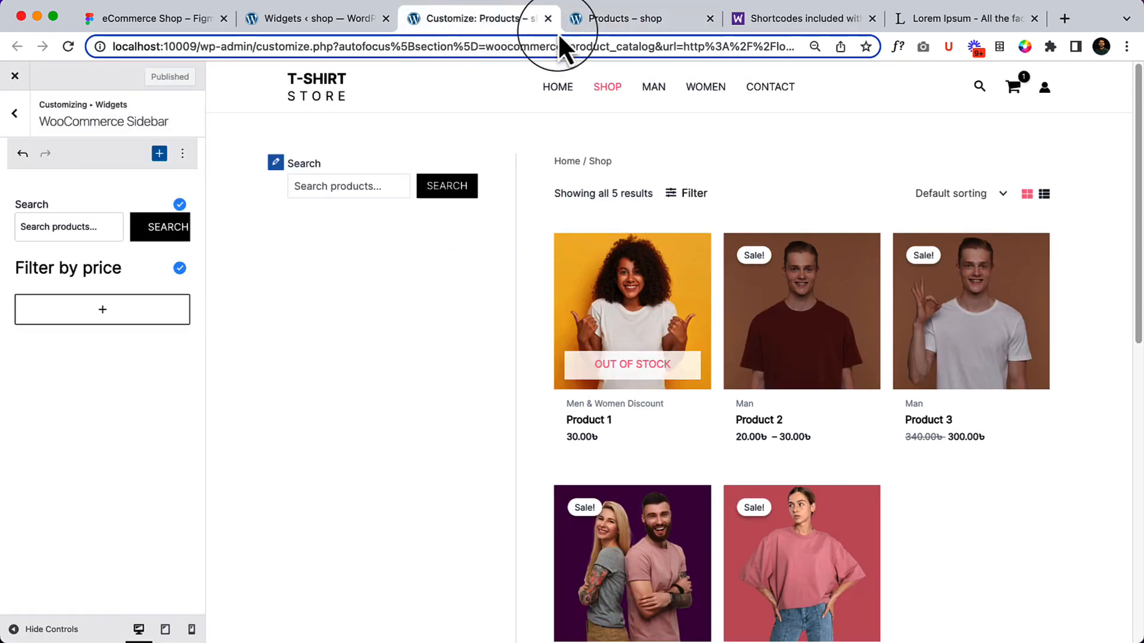
left_click(108, 313)
left_click(157, 522)
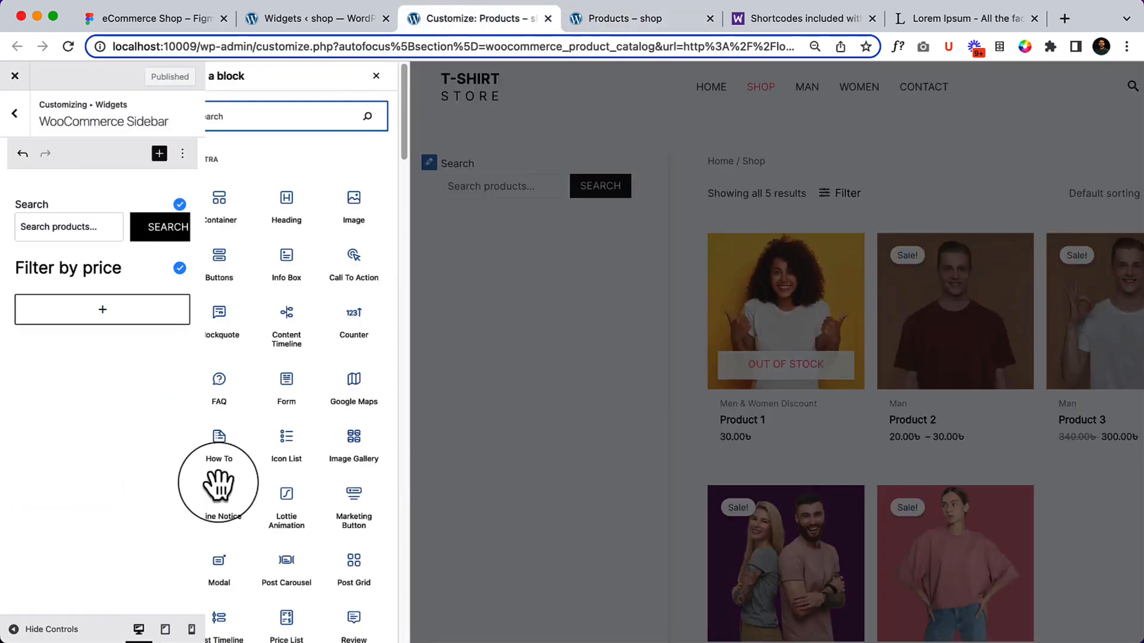
scroll(365, 398, "down", 20)
scroll(364, 393, "down", 5)
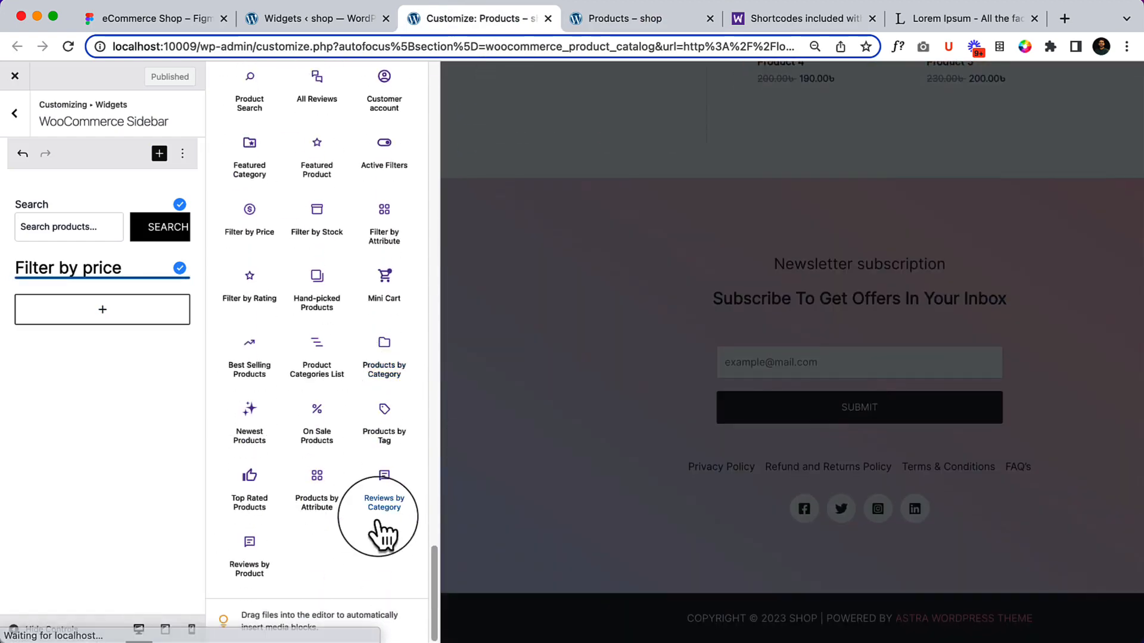
left_click(322, 313)
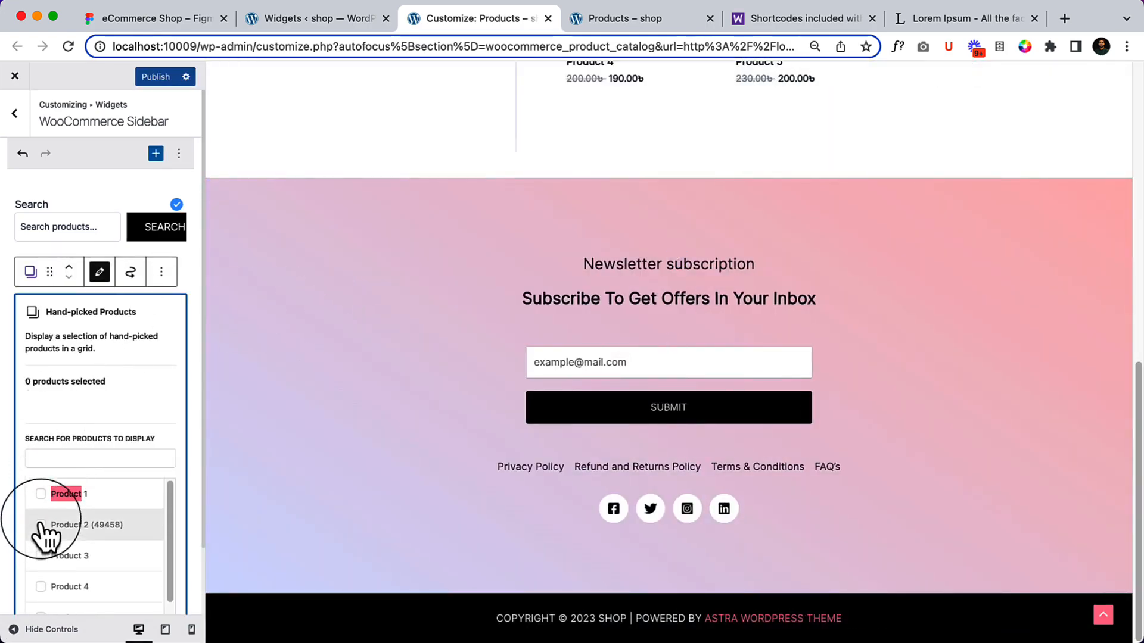
Choose Product 1 and Product 3 for the Hand-picked Products block and finish the selection
left_click(42, 494)
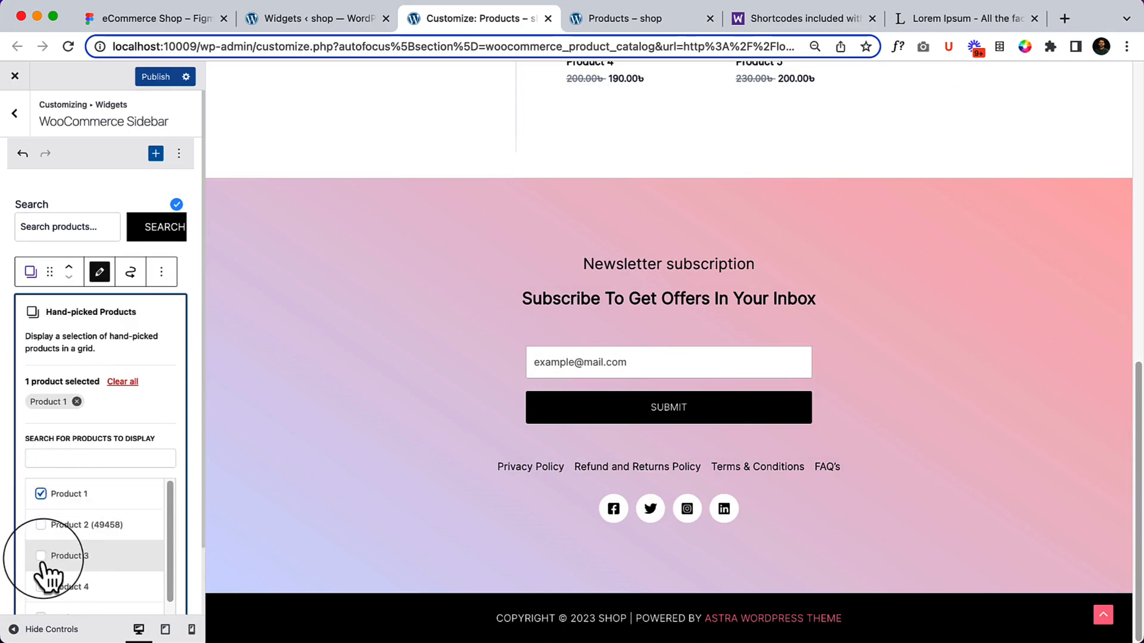
scroll(103, 387, "down", 3)
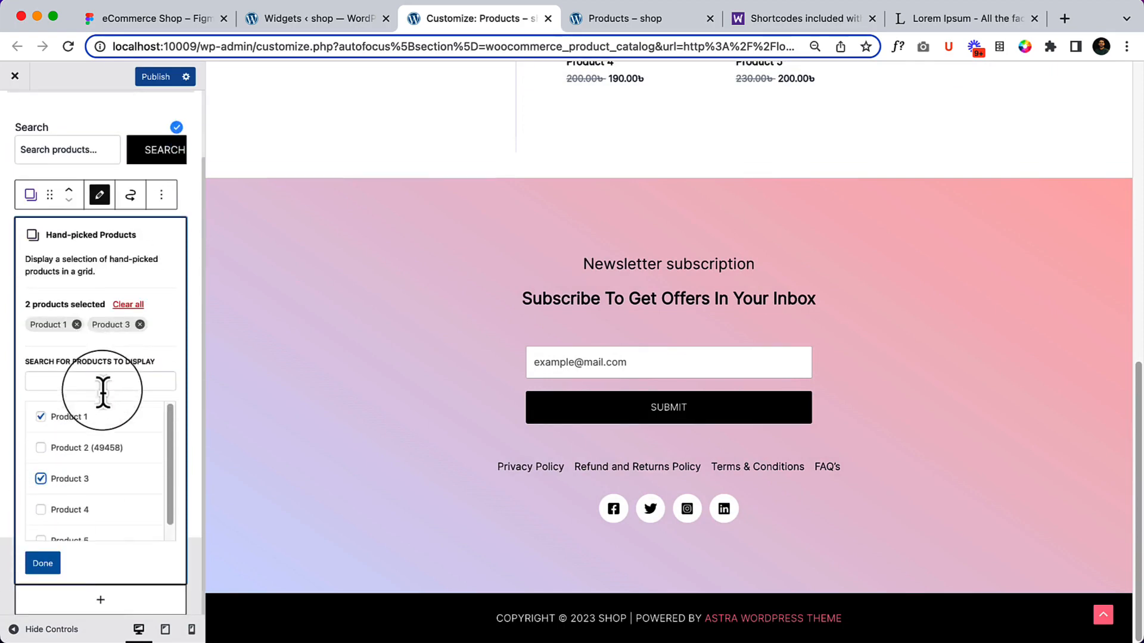
left_click(42, 564)
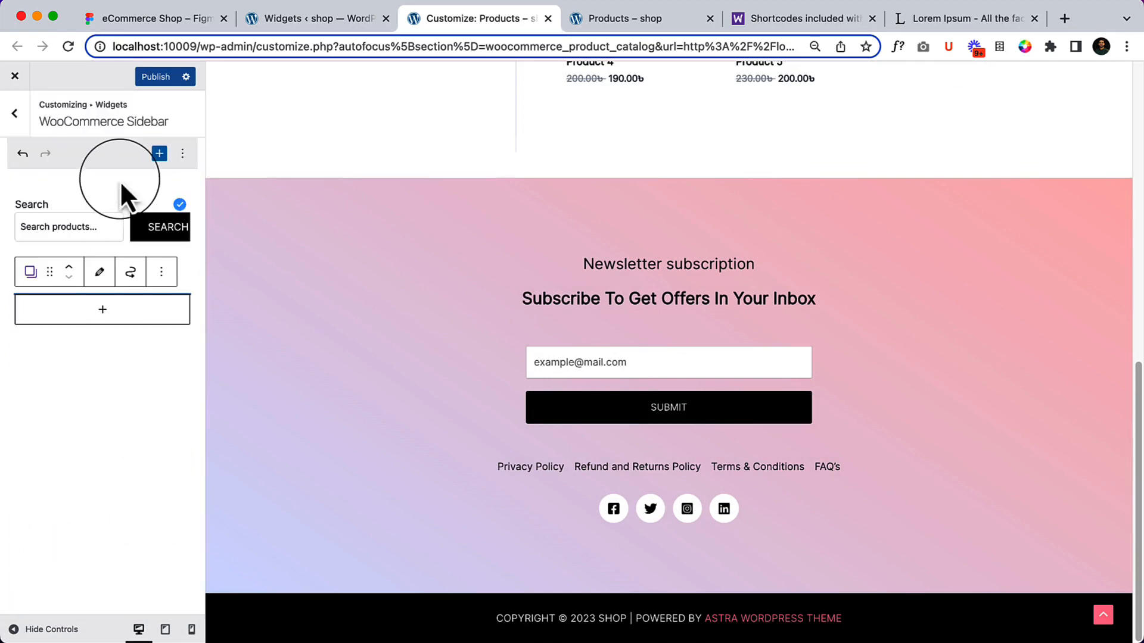
Publish the hand-picked products and reload the shop page to check them in the sidebar
left_click(152, 79)
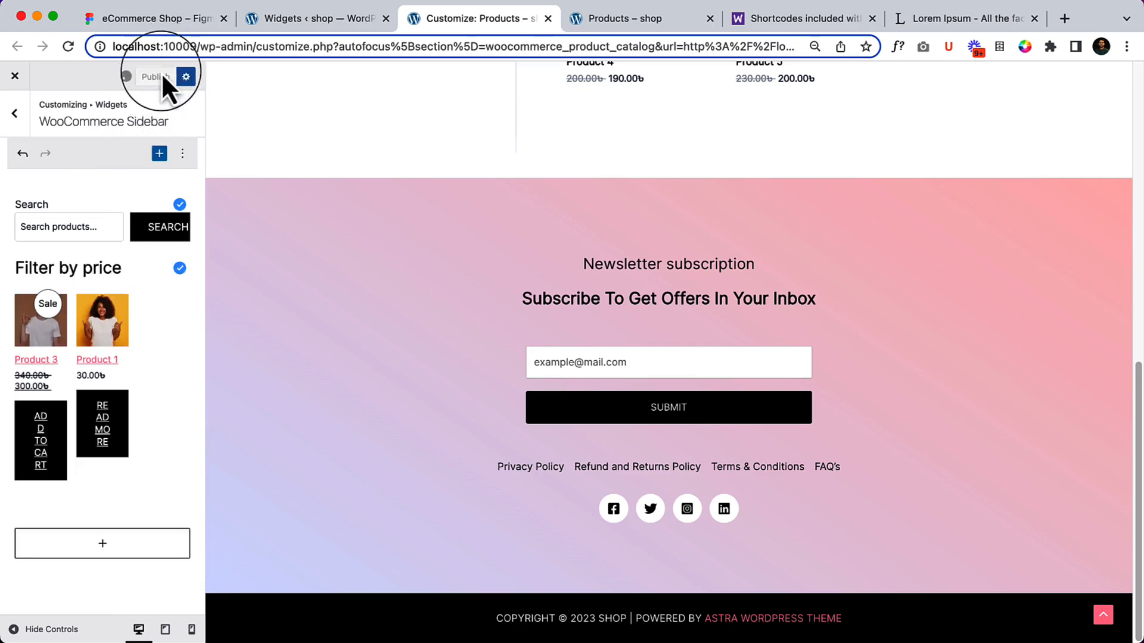
left_click(607, 19)
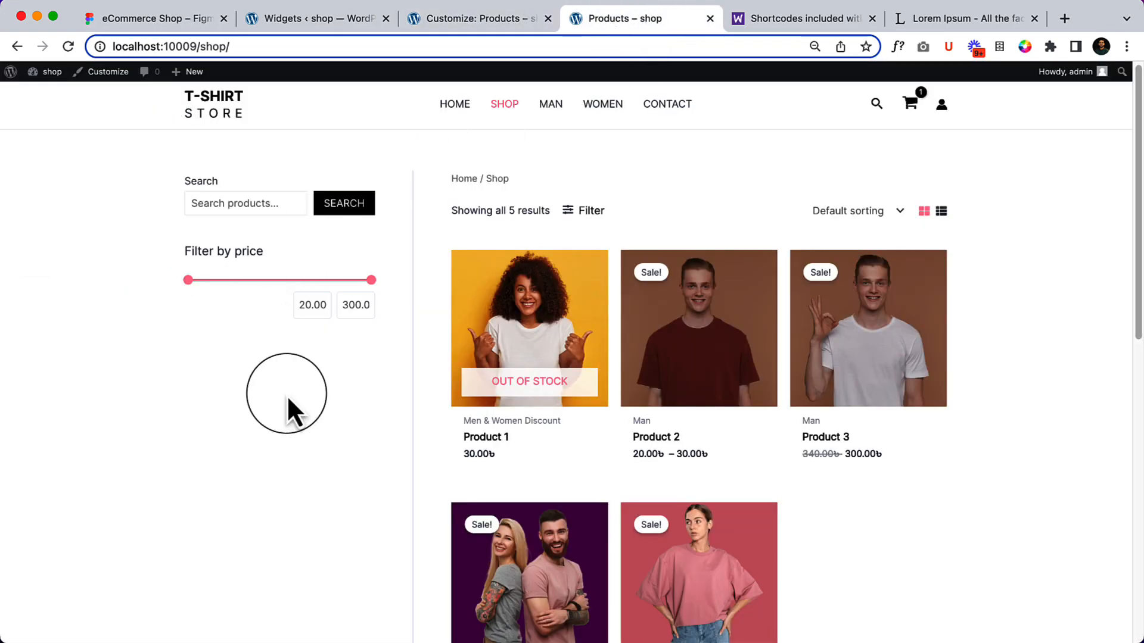
right_click(289, 395)
left_click(324, 439)
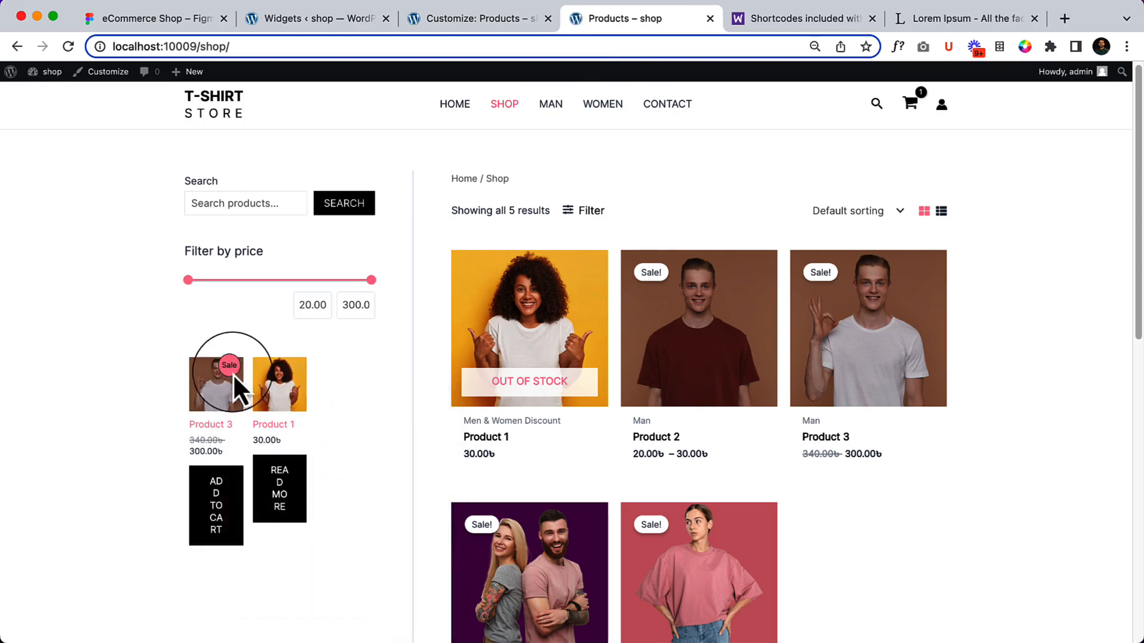
Return to the customizer, review the Hand-picked Products block's layout and content settings, and leave them
left_click(438, 28)
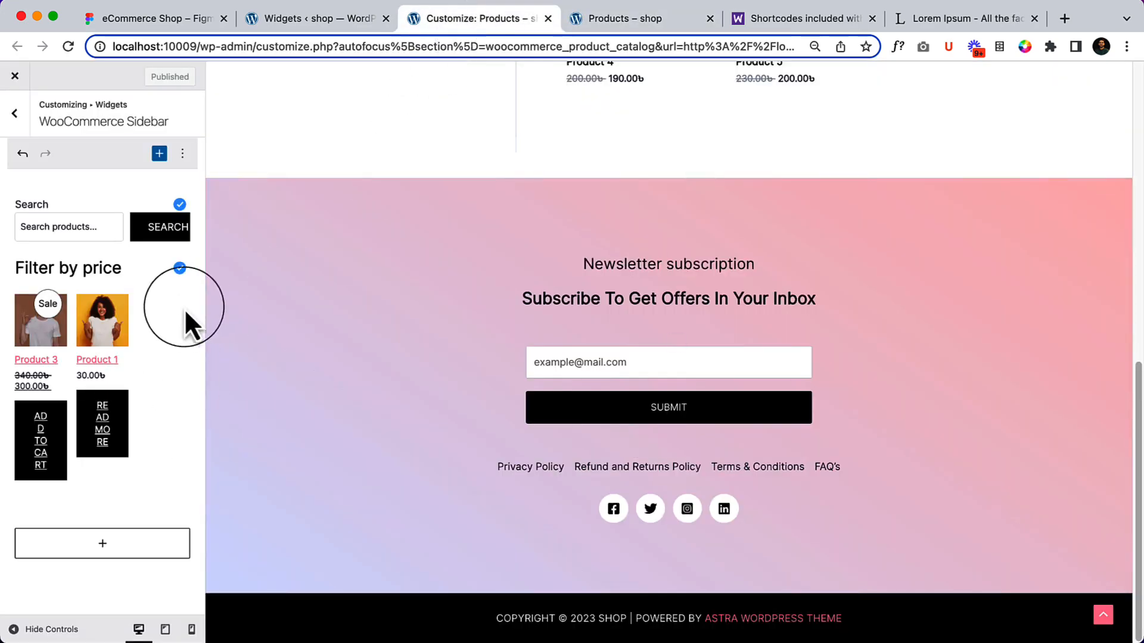
left_click(160, 317)
left_click(161, 271)
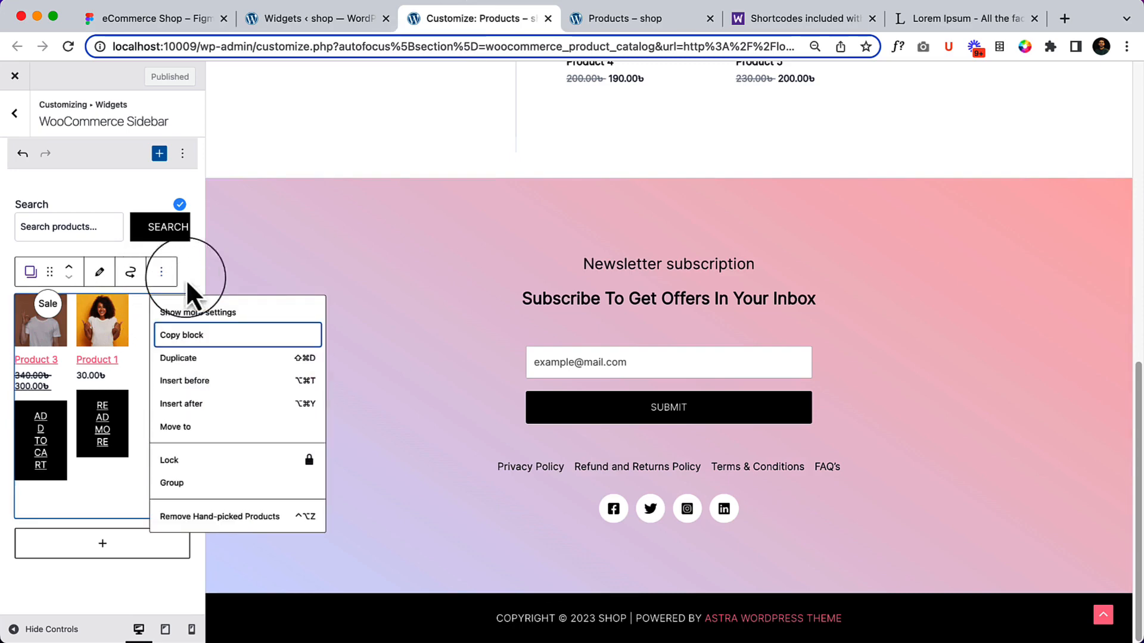
left_click(195, 311)
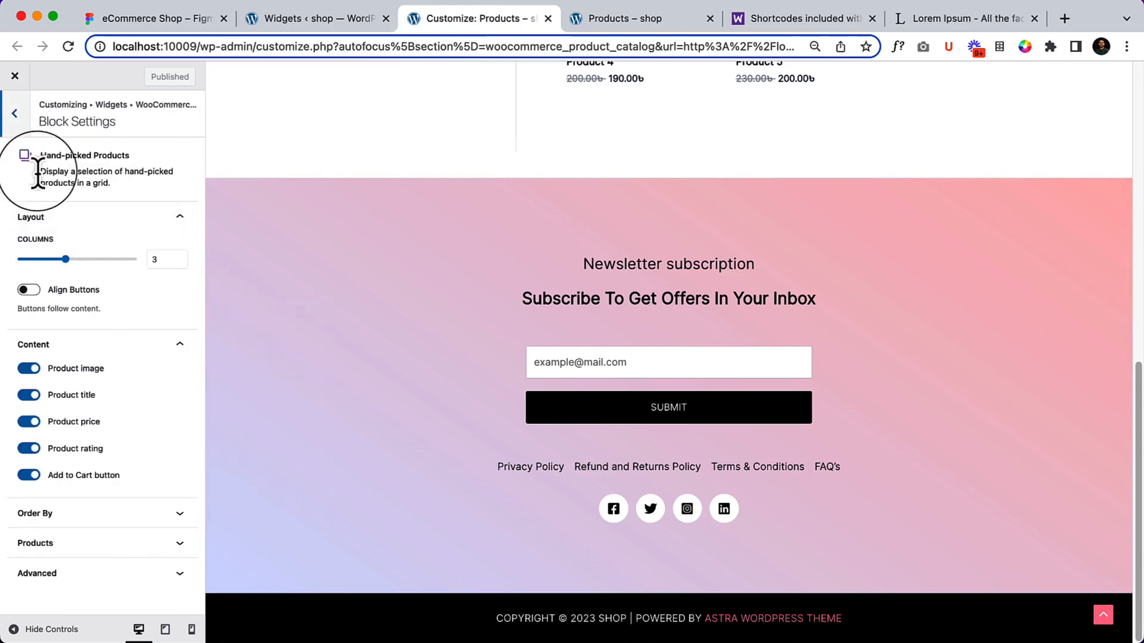
left_click(14, 114)
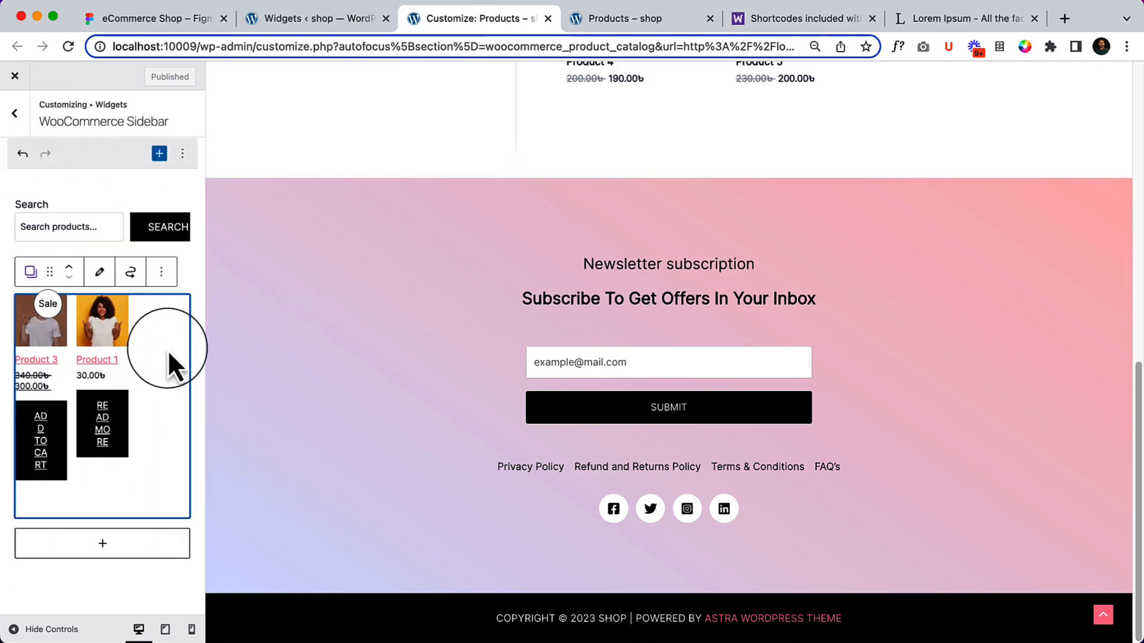
Set the Hand-picked Products block to 2 columns, hide its product rating and Add to Cart button, and publish
left_click(160, 274)
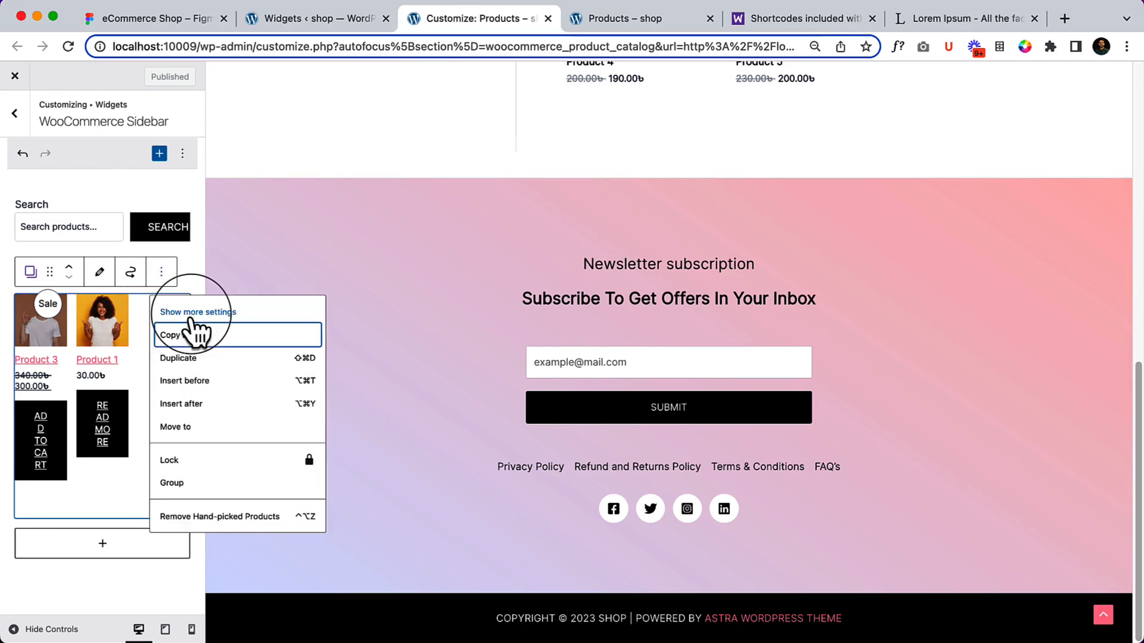
left_click(296, 24)
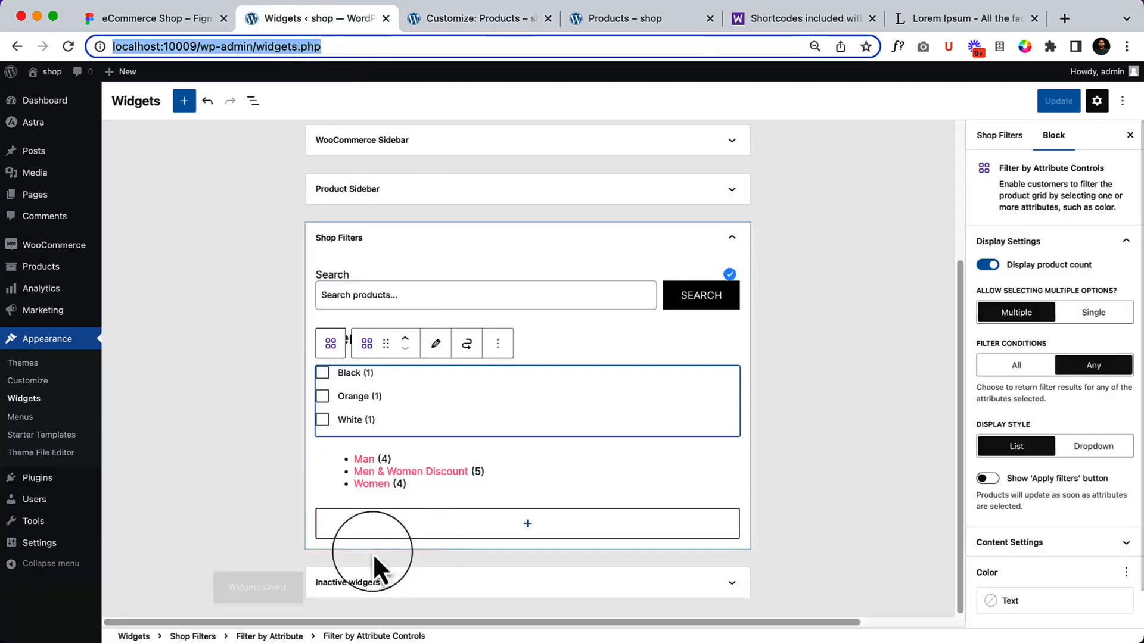
left_click(492, 16)
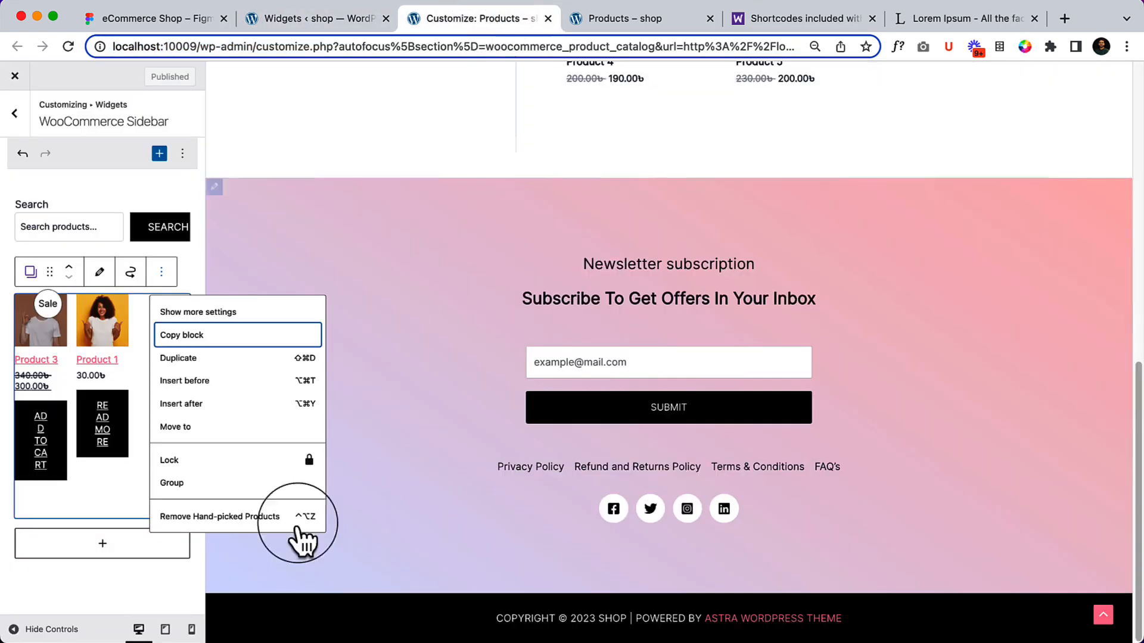
left_click(277, 310)
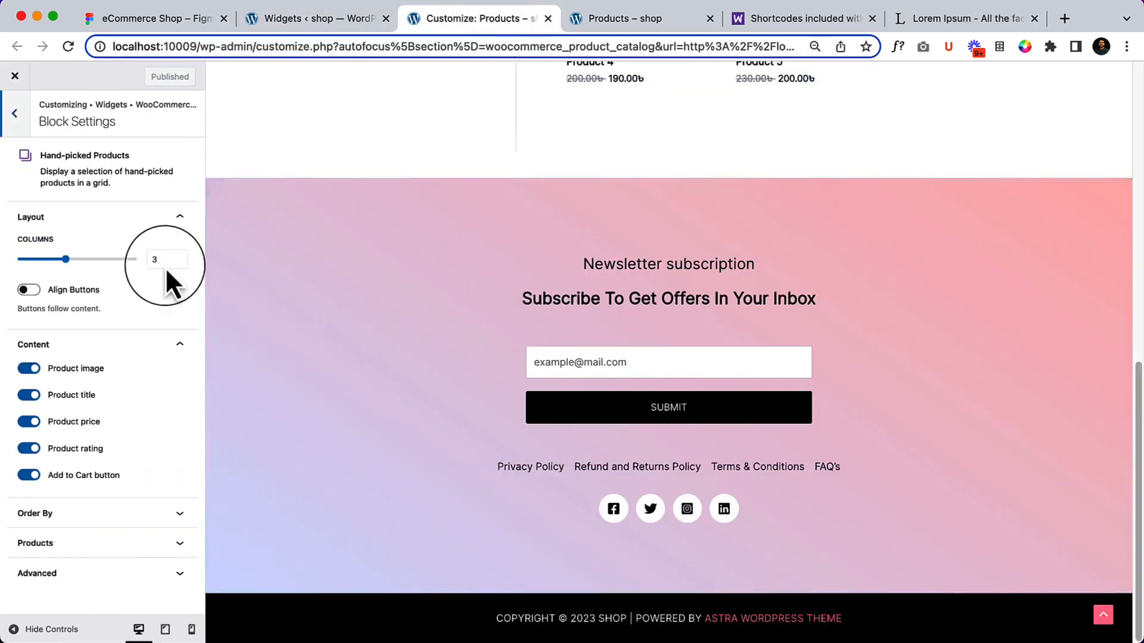
left_click_drag(59, 260, 39, 260)
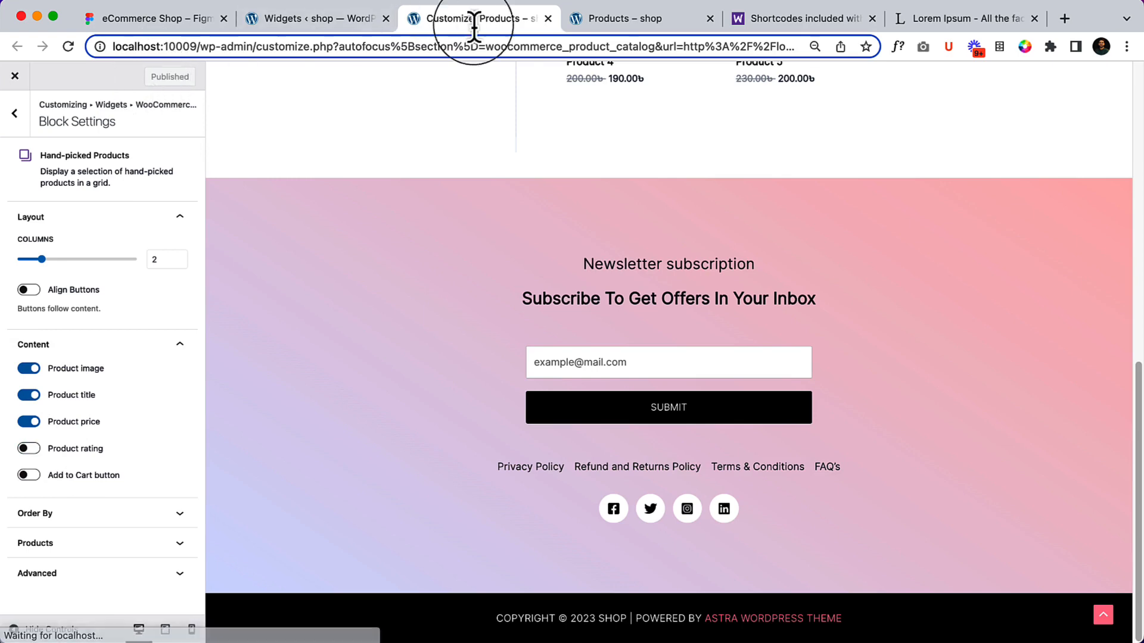
Reload the shop page to check the updated layout of the hand-picked products
left_click(596, 14)
right_click(614, 146)
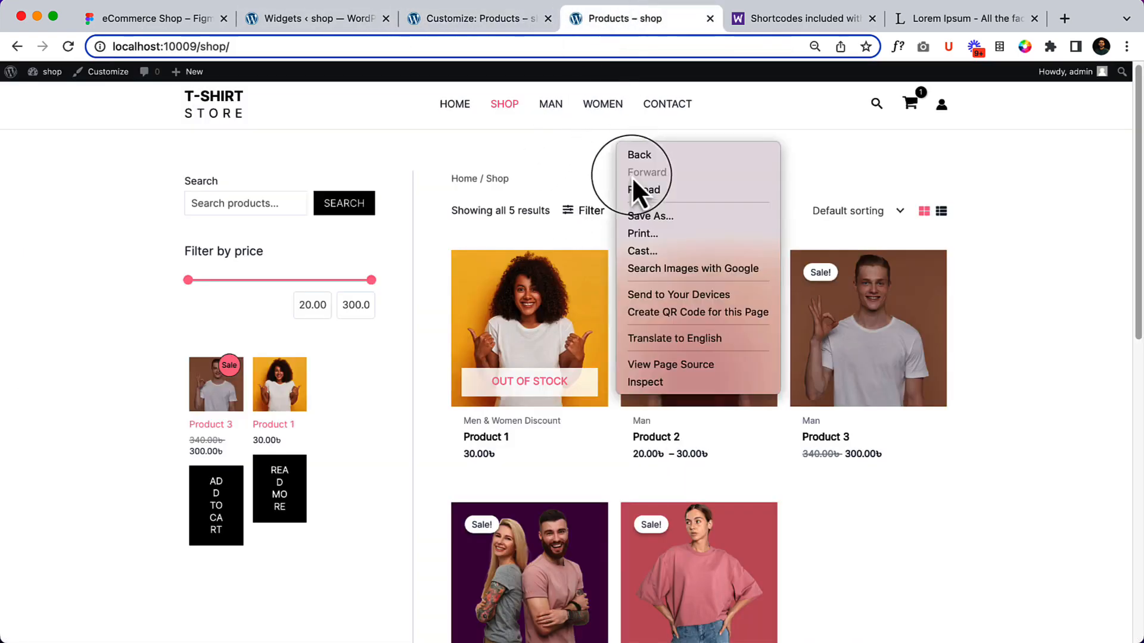
left_click(635, 189)
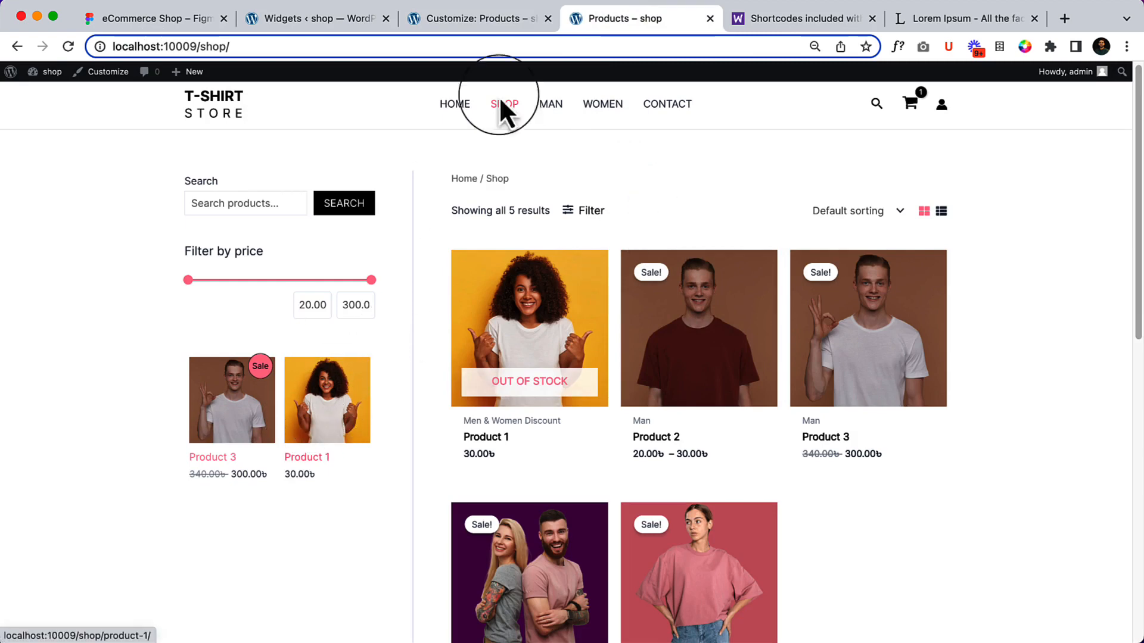
Find blocks matching "cate" in the WooCommerce Sidebar, add a Product Categories List, and move it above the hand-picked products
left_click(442, 19)
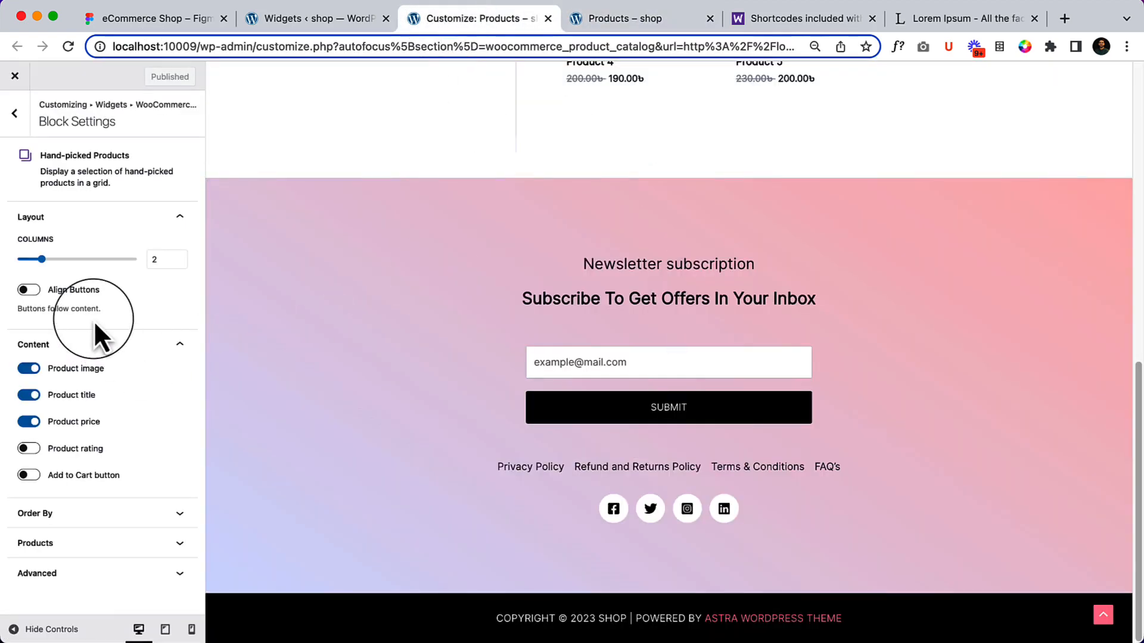
left_click(14, 113)
left_click(100, 468)
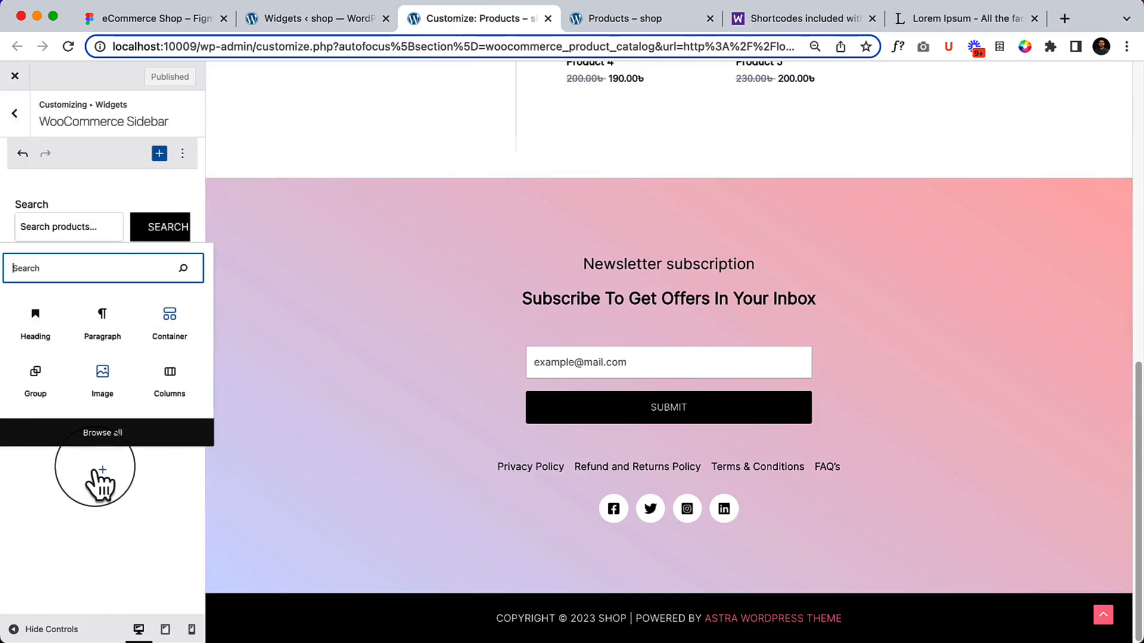
type("ca")
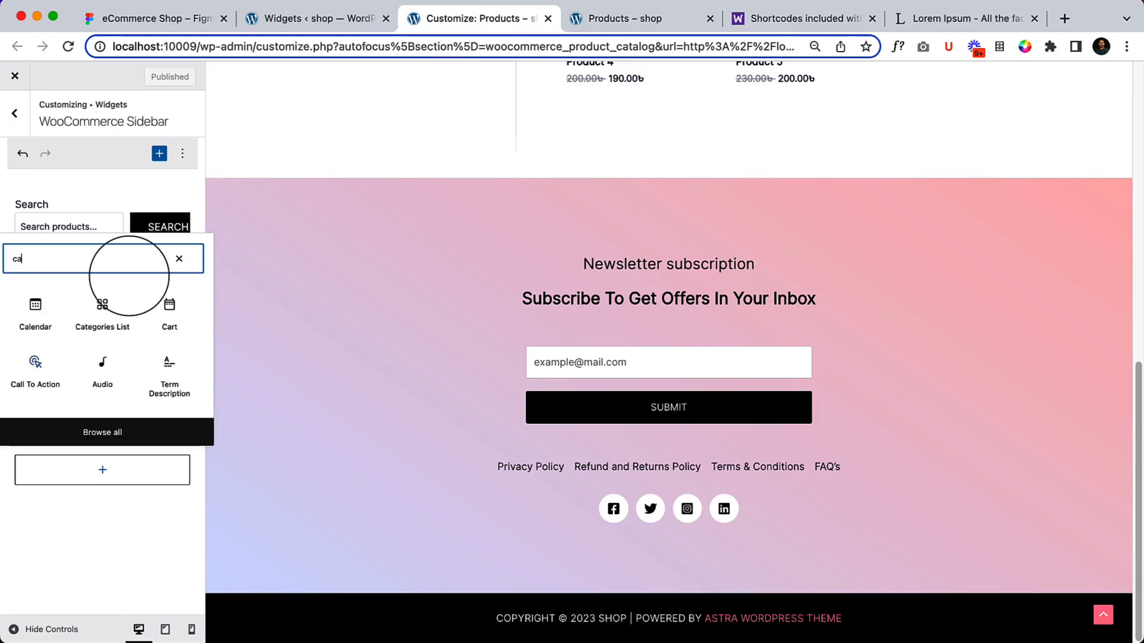
type("te")
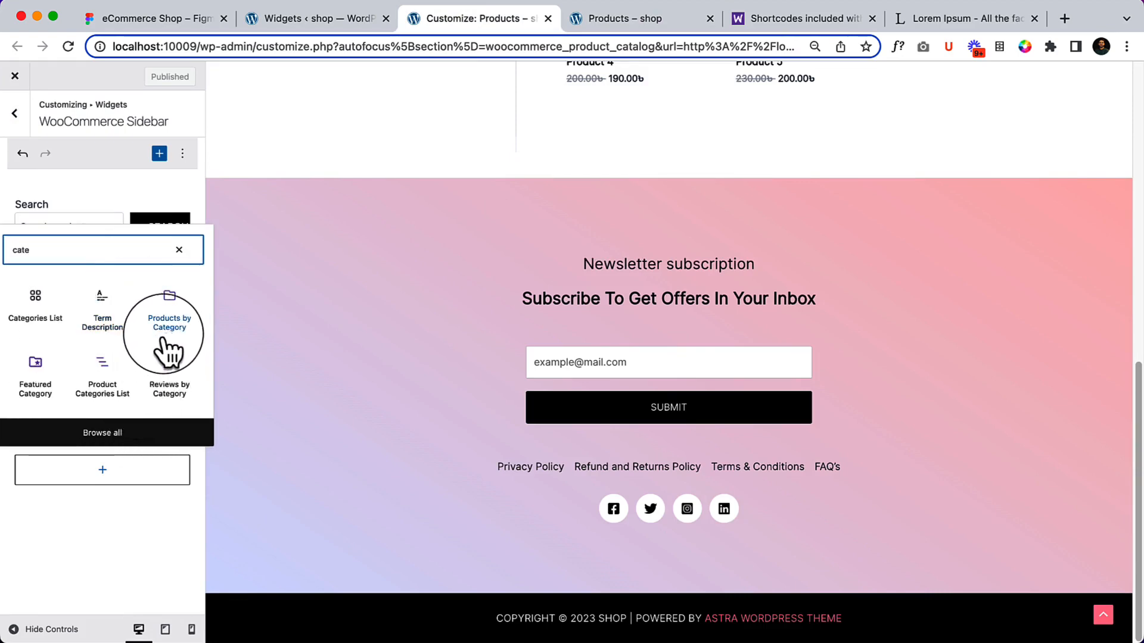
left_click(107, 391)
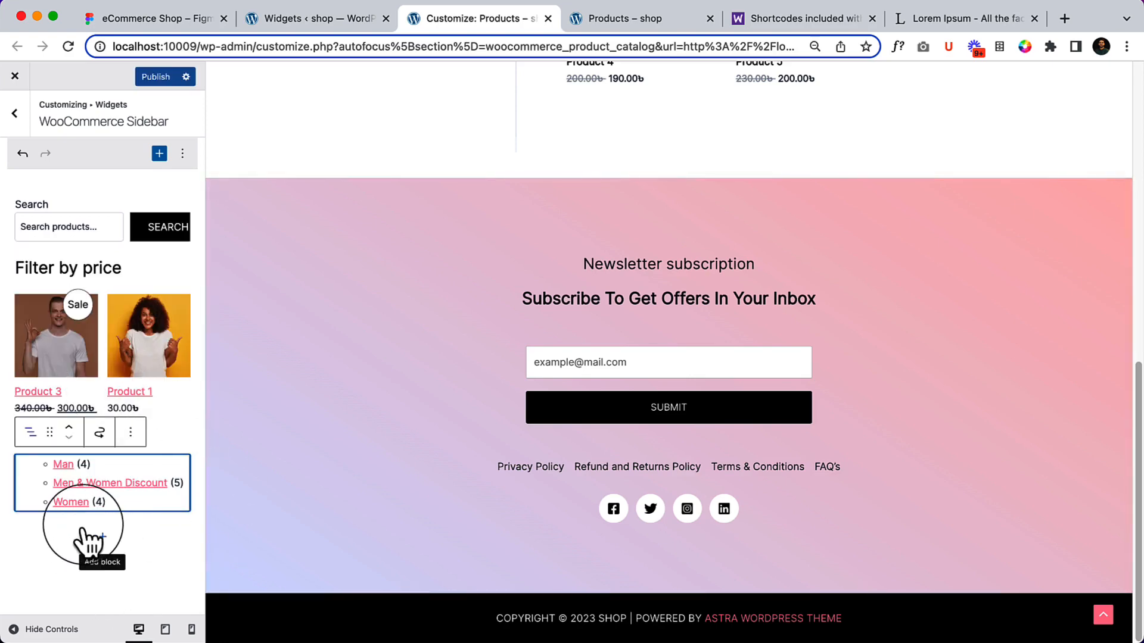
left_click(70, 425)
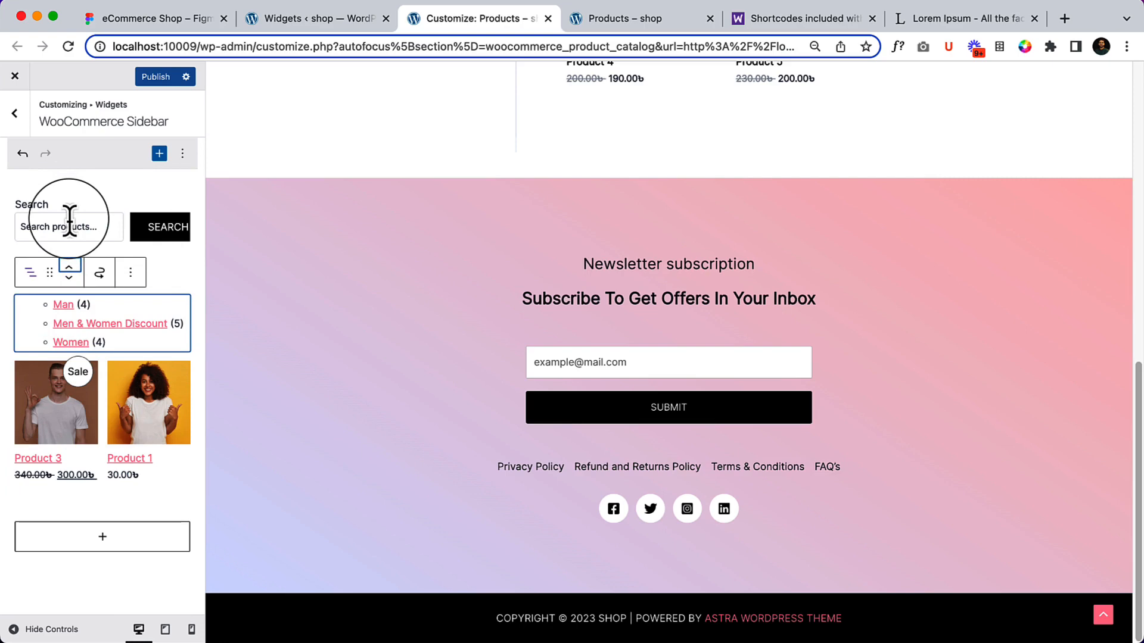
Select the Product Search block in the WooCommerce Sidebar
left_click(70, 224)
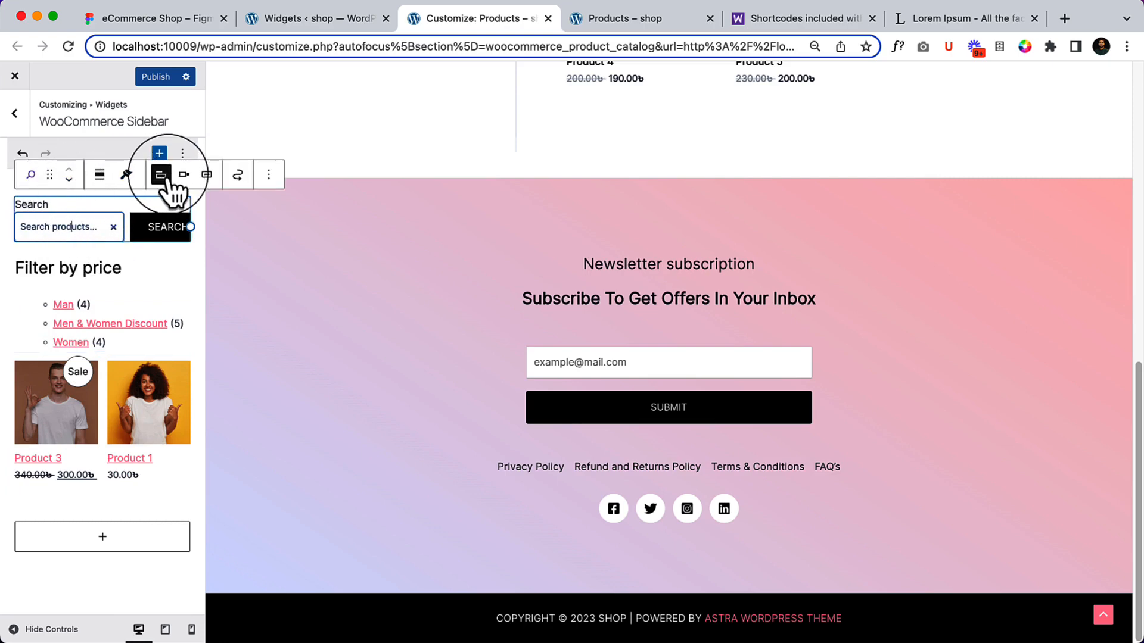